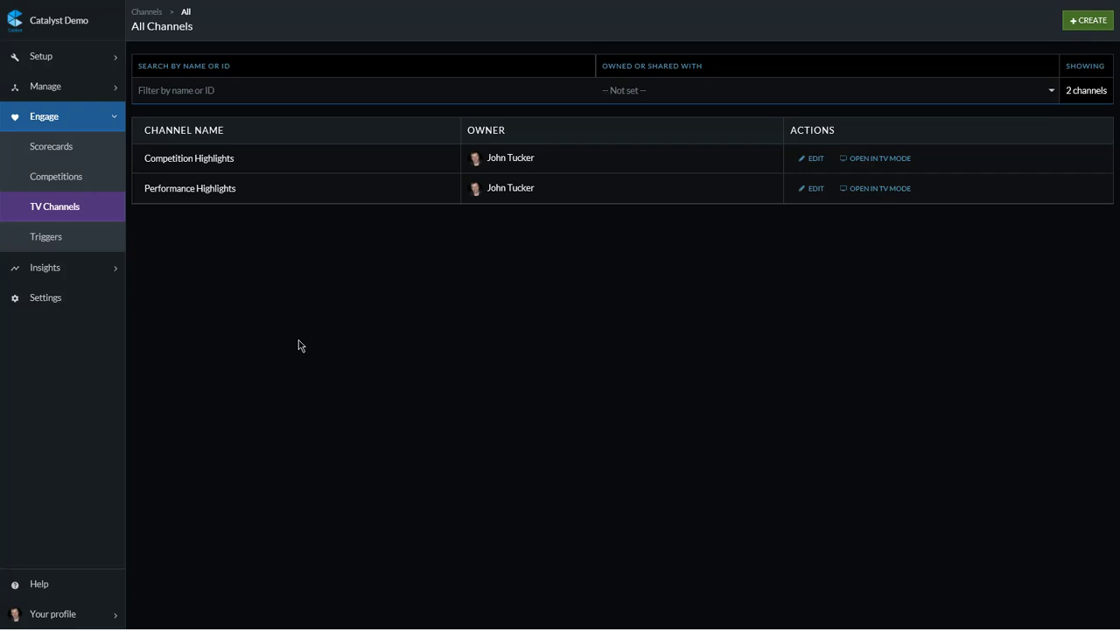
Step: Start a new TV channel and name it "Performance Highlight"
click(1091, 21)
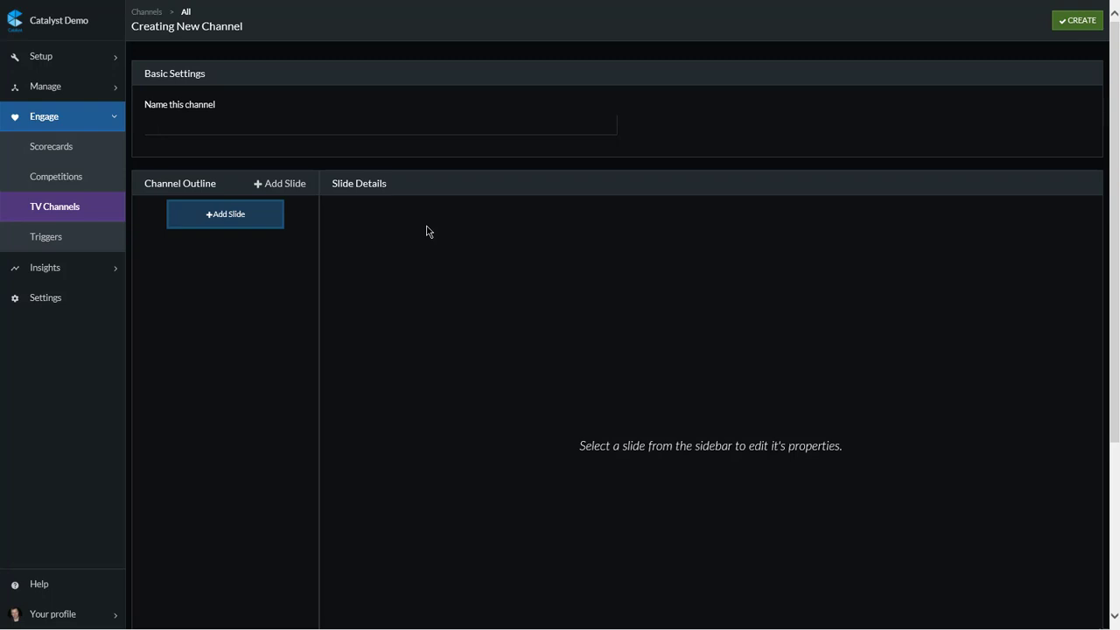
click(294, 122)
text(P)
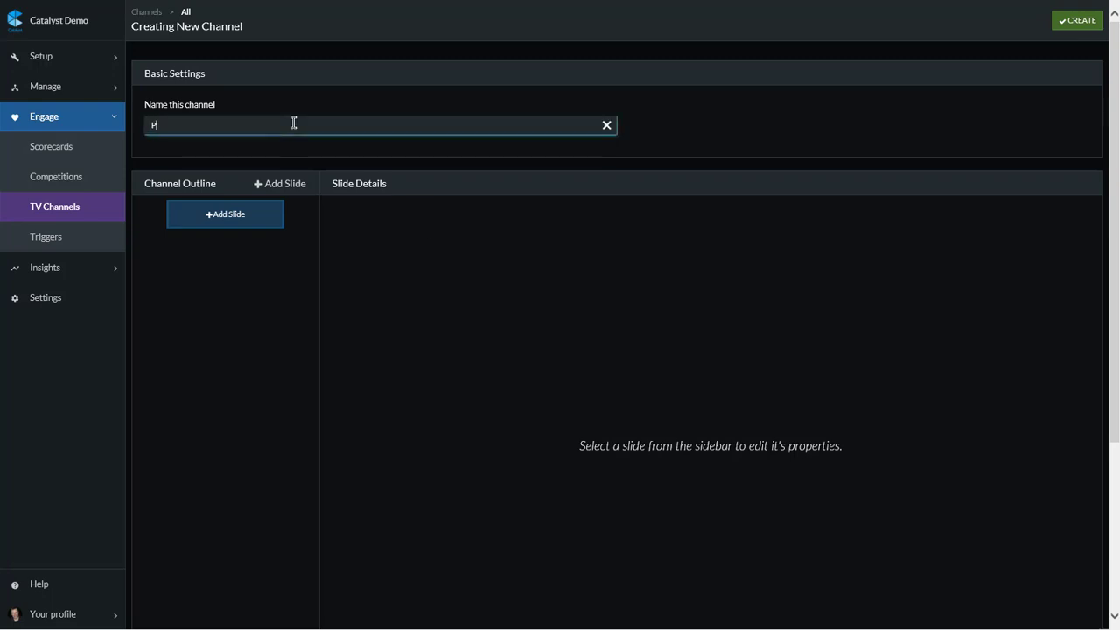
text(erformance Highlight)
Step: Add a first slide to the channel outline and title it "Fast Runners"
click(245, 217)
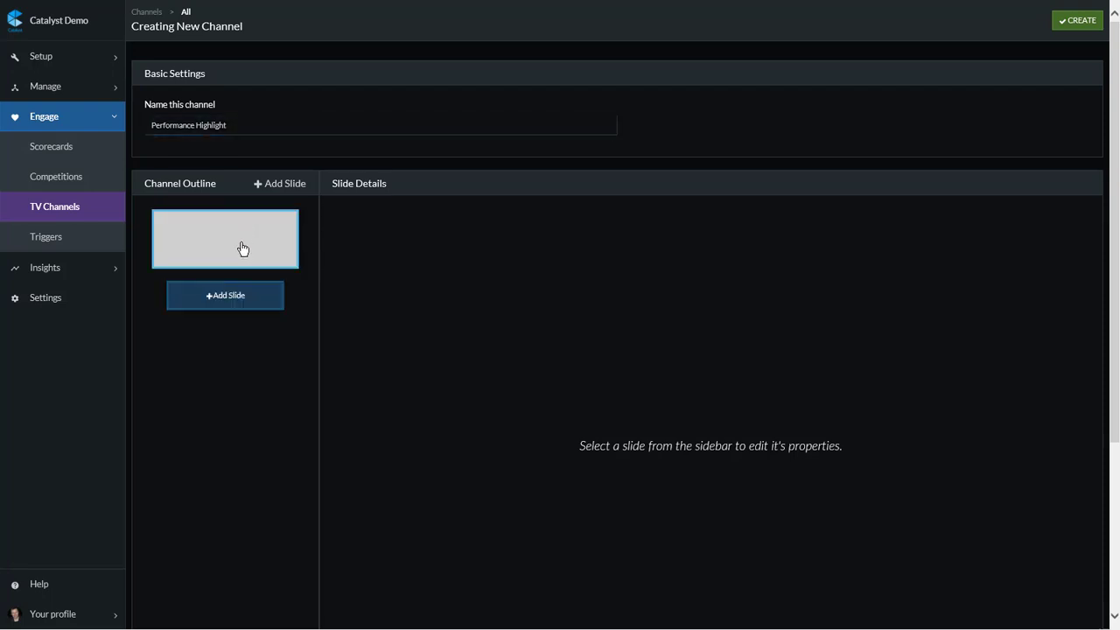
click(242, 249)
click(400, 226)
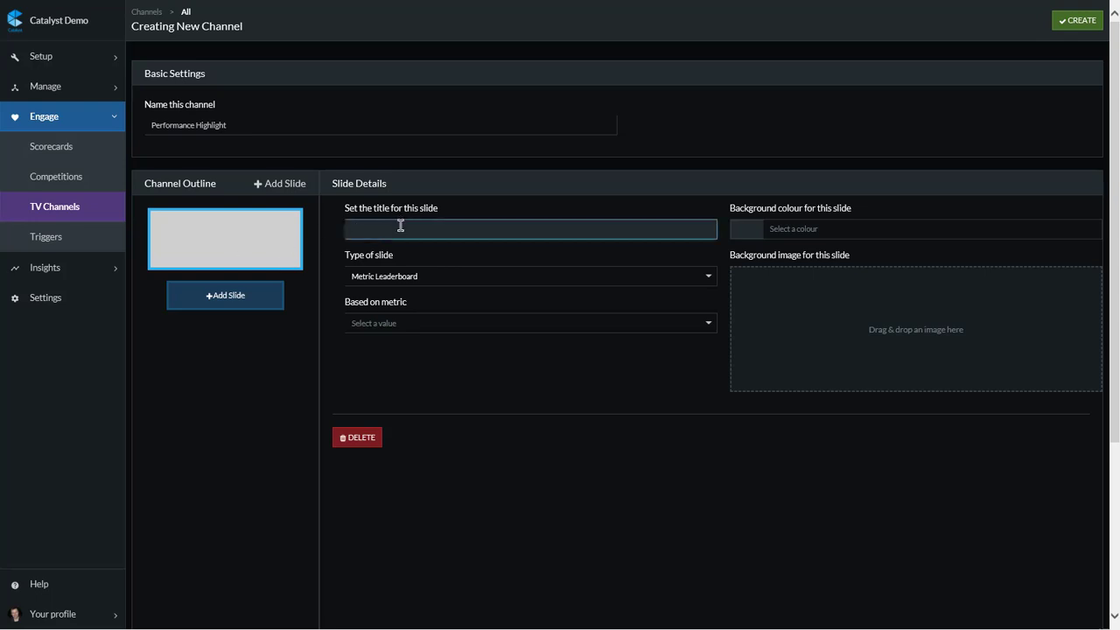
text(Fast Runners)
Step: Set the Fast Runners slide type to Metric Leaderboard, based on the No. of Deals metric
click(426, 278)
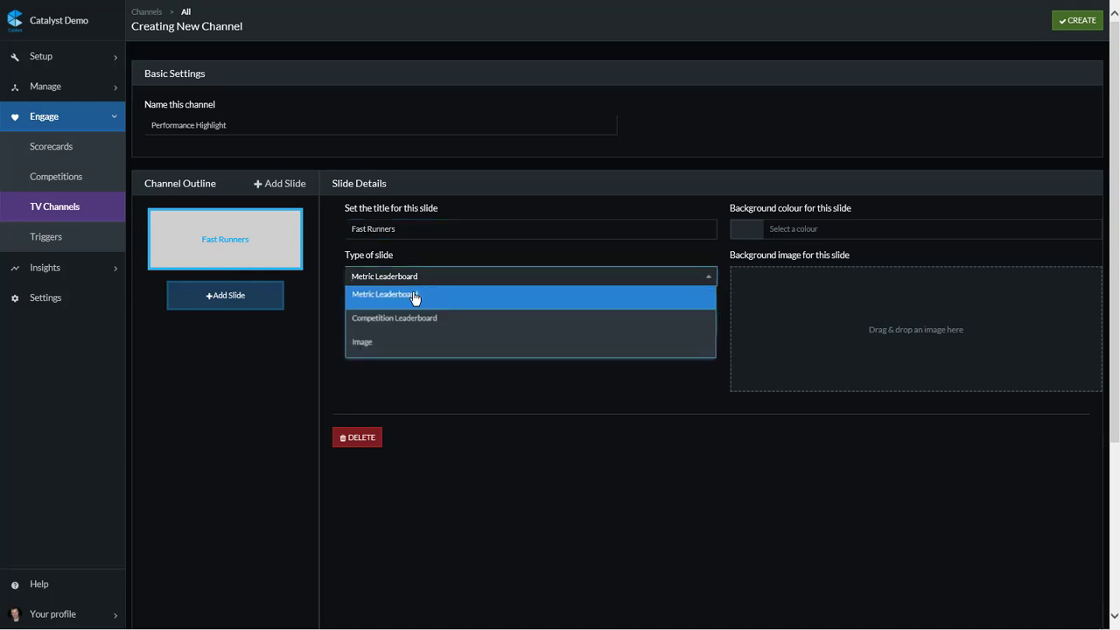
click(415, 297)
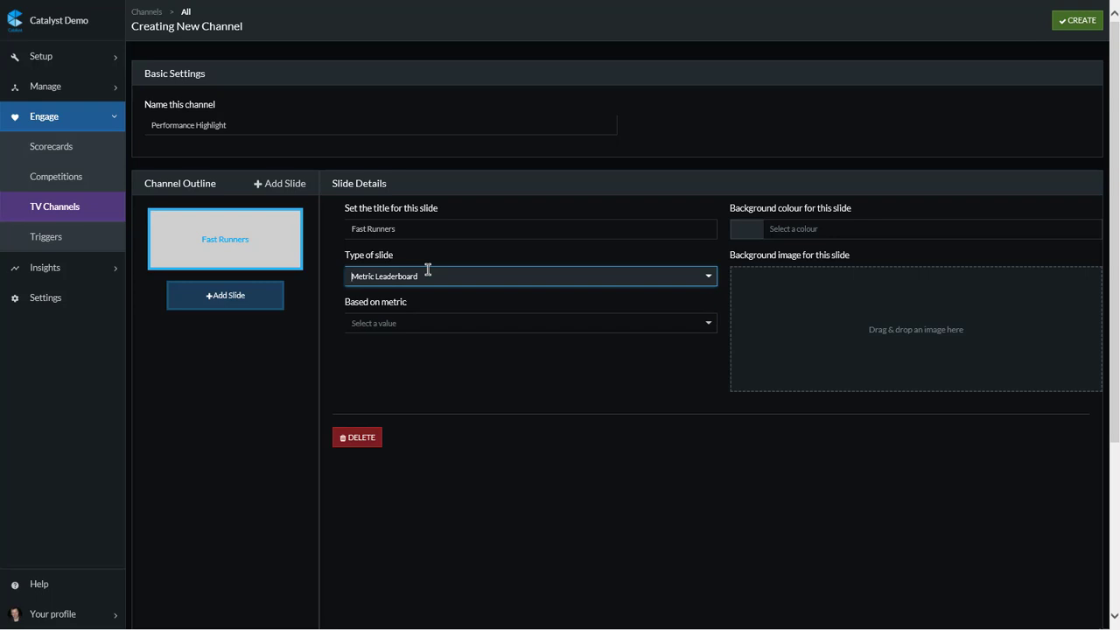
click(431, 323)
text(no)
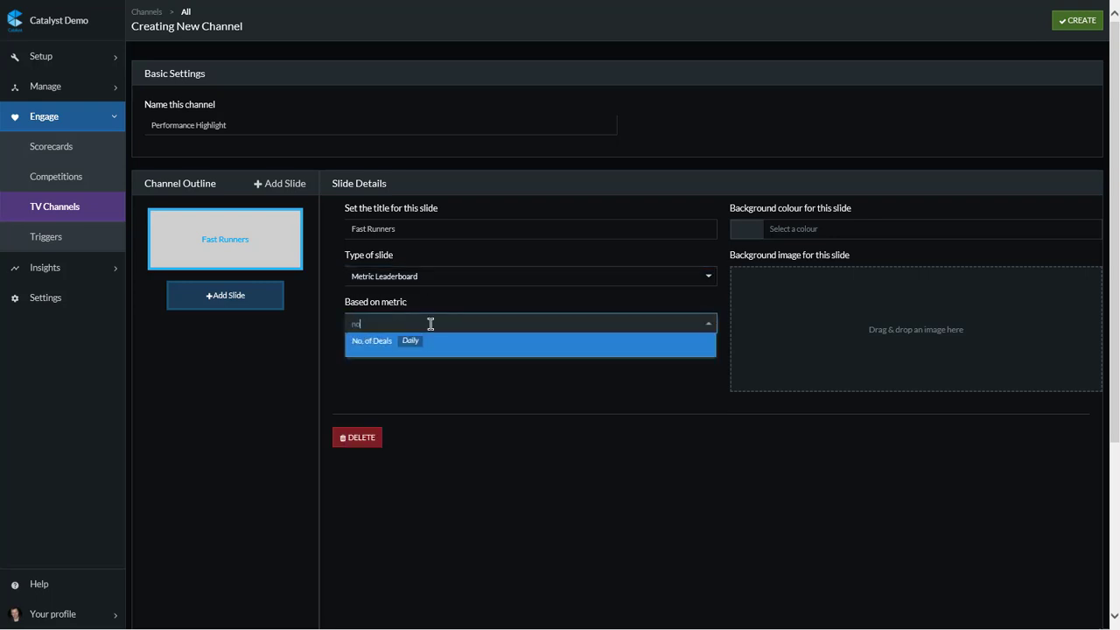
click(427, 351)
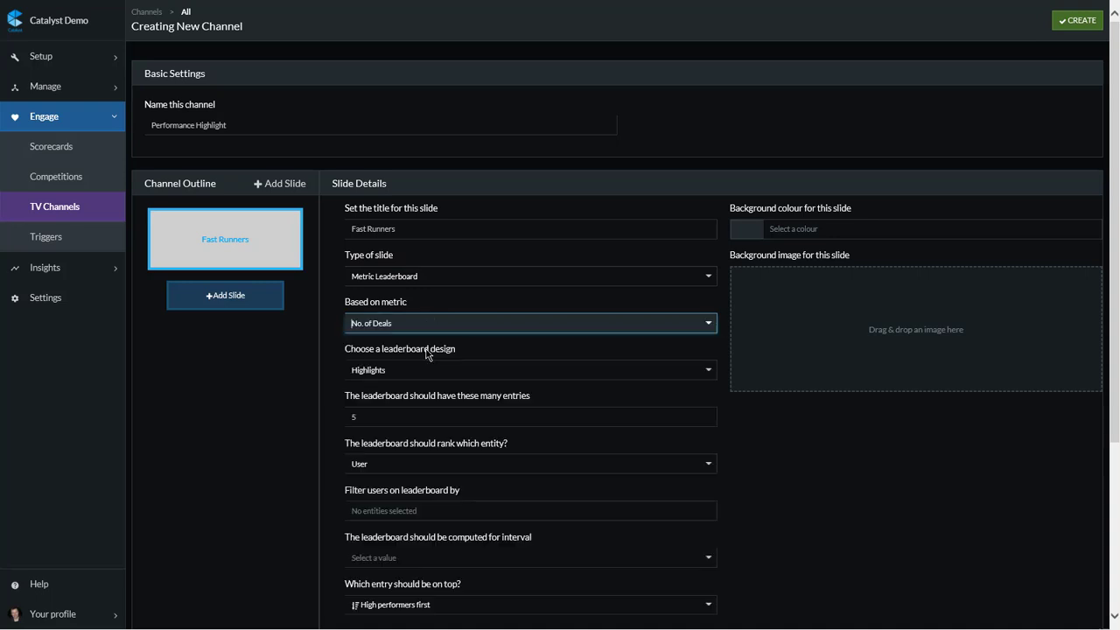
Step: Keep the Highlights design and rank by User on the Fast Runners leaderboard, leaving the user filter empty
click(499, 370)
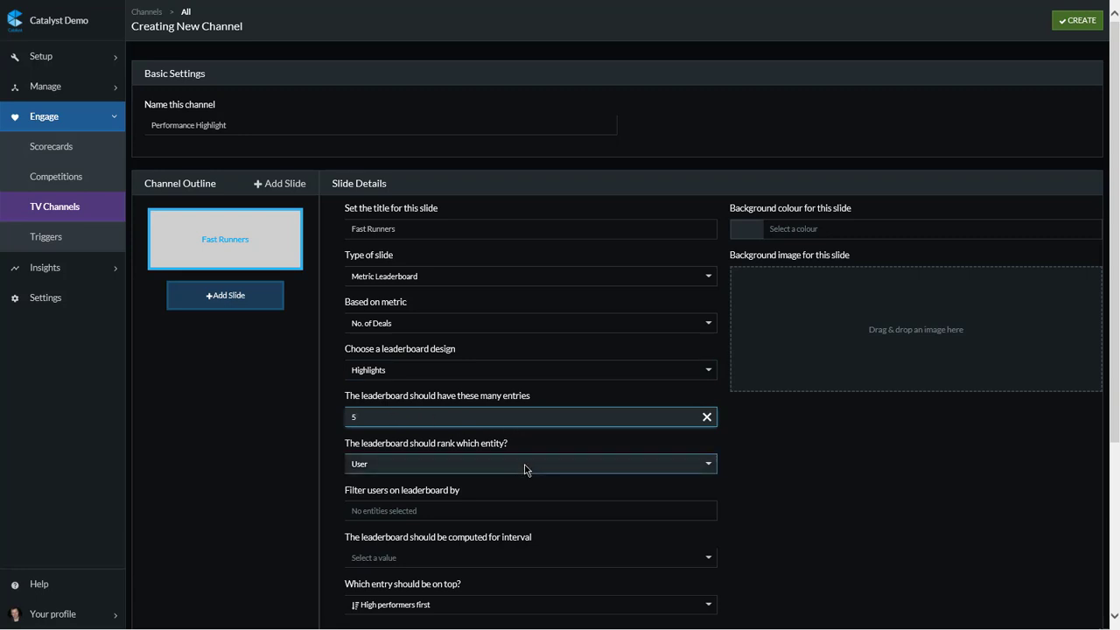
click(525, 468)
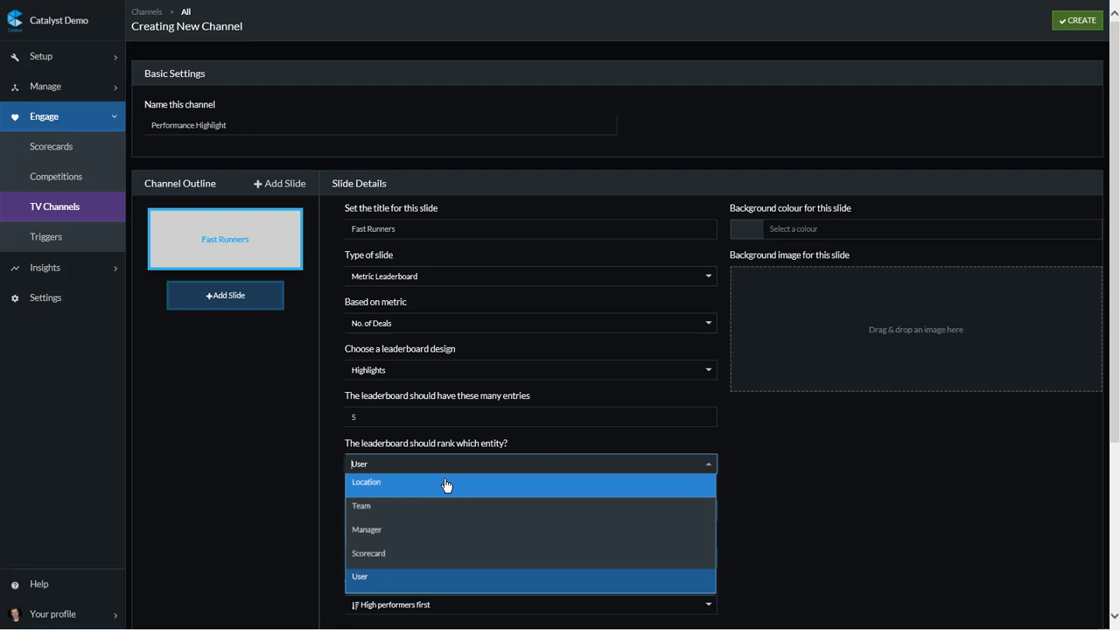
click(442, 583)
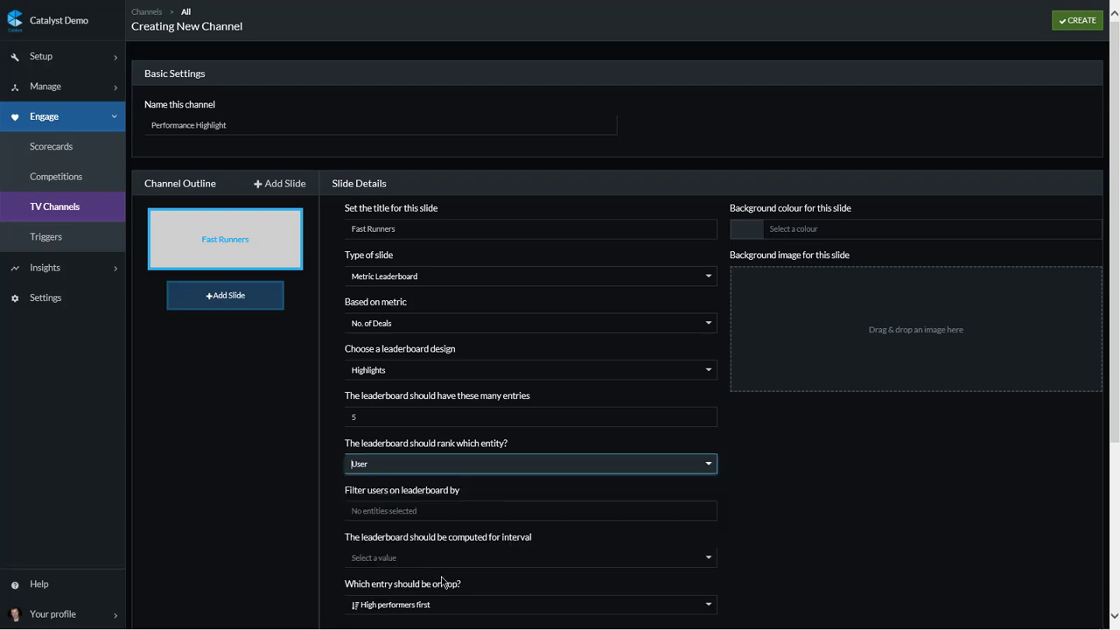
click(480, 515)
scroll(740, 538, down, 3)
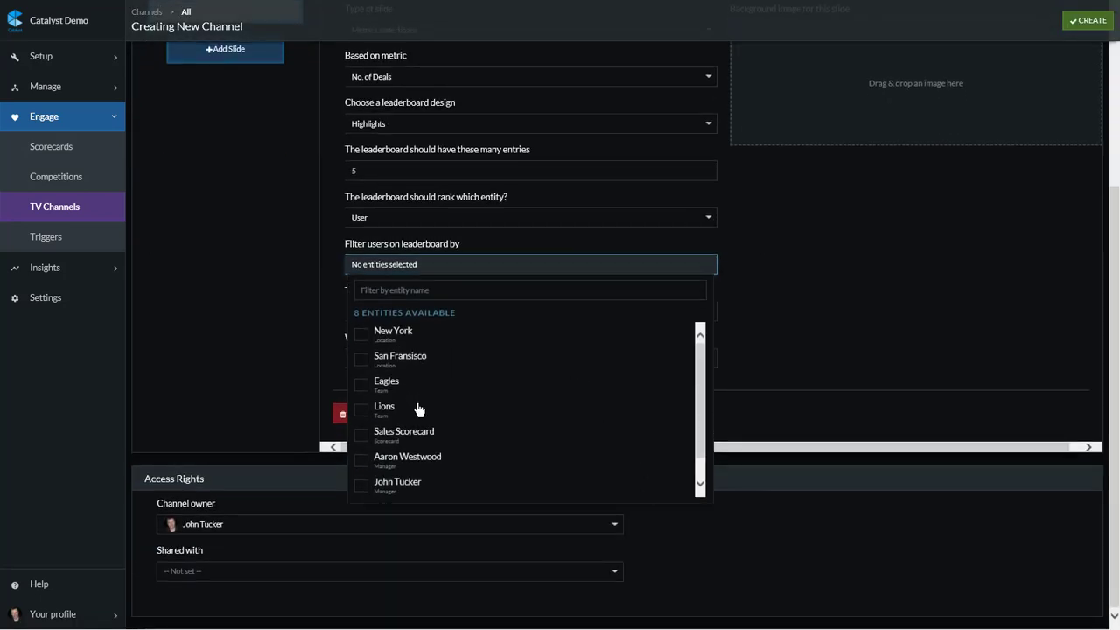
click(818, 315)
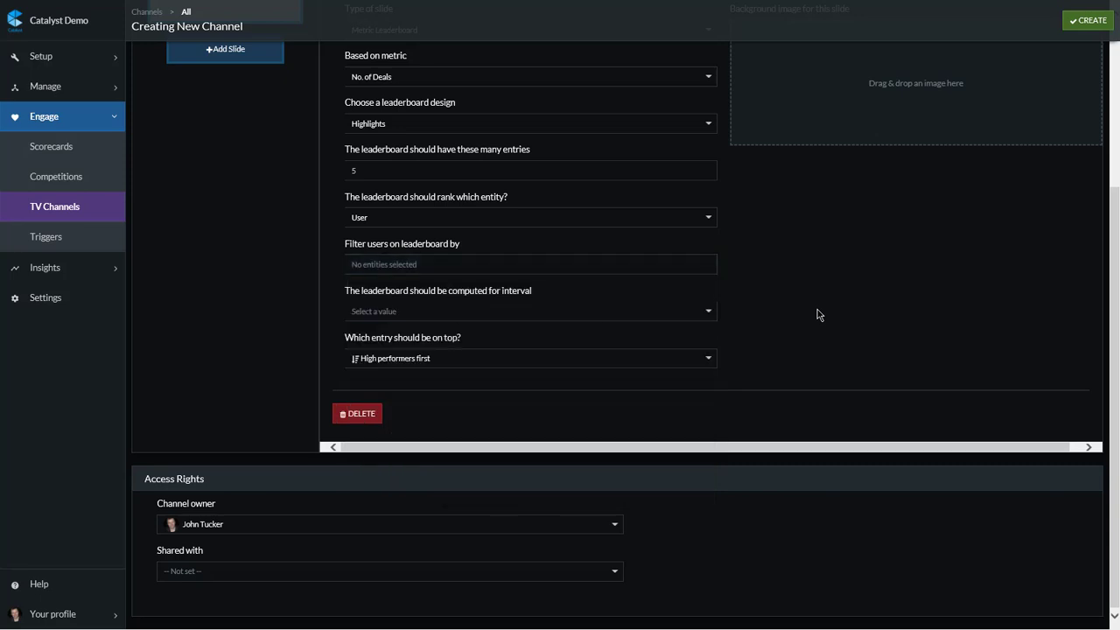
Step: Set the Fast Runners leaderboard interval to This year and the ordering to High performers first
click(601, 315)
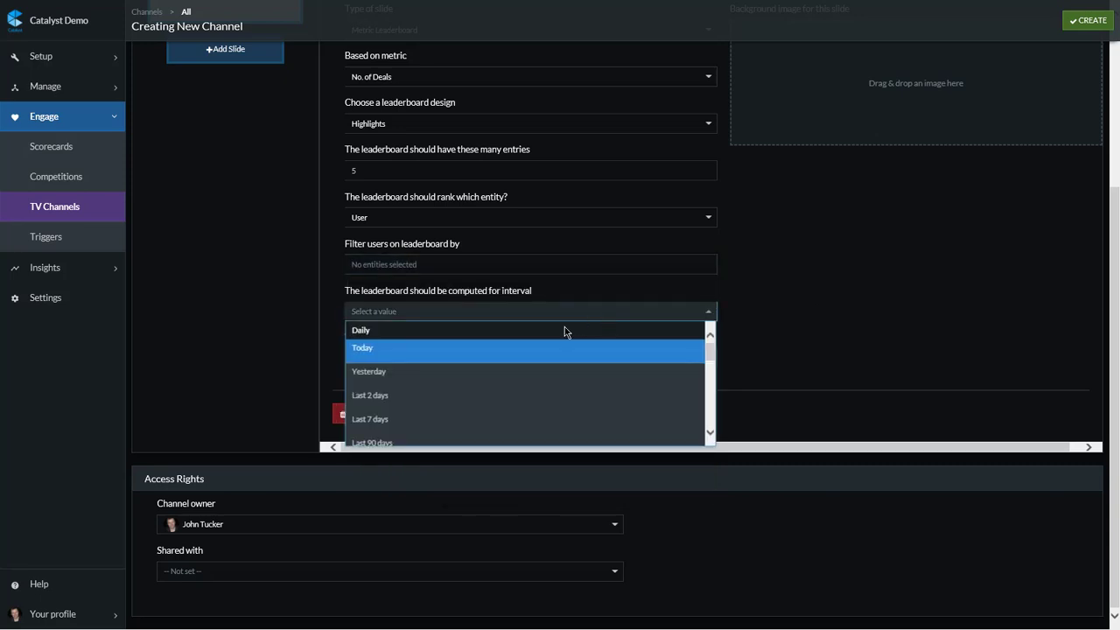
scroll(467, 403, down, 1)
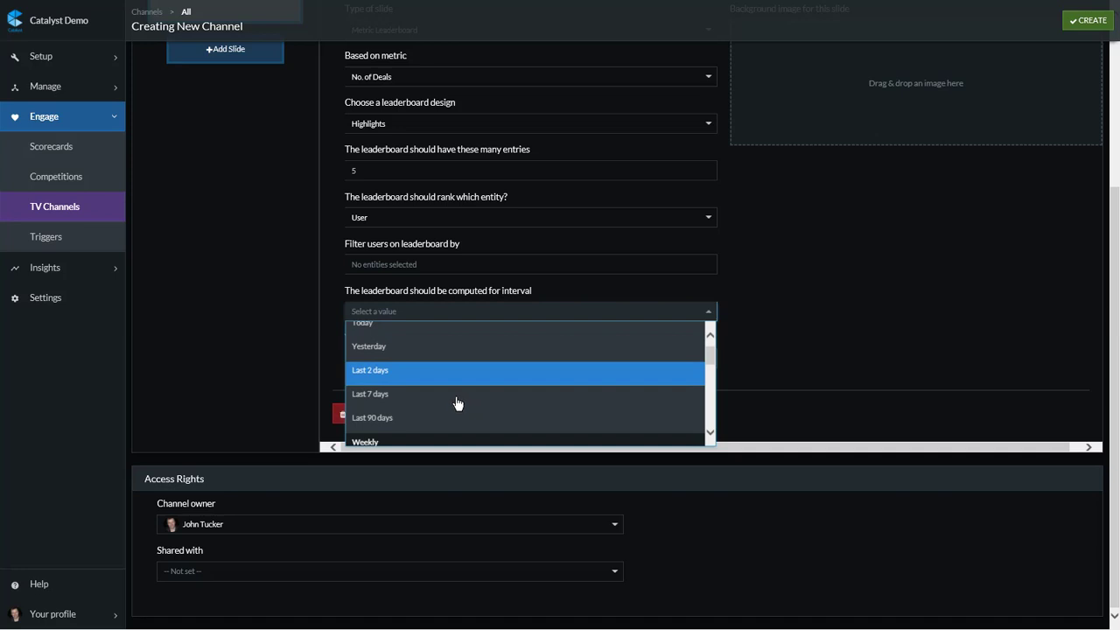
click(434, 420)
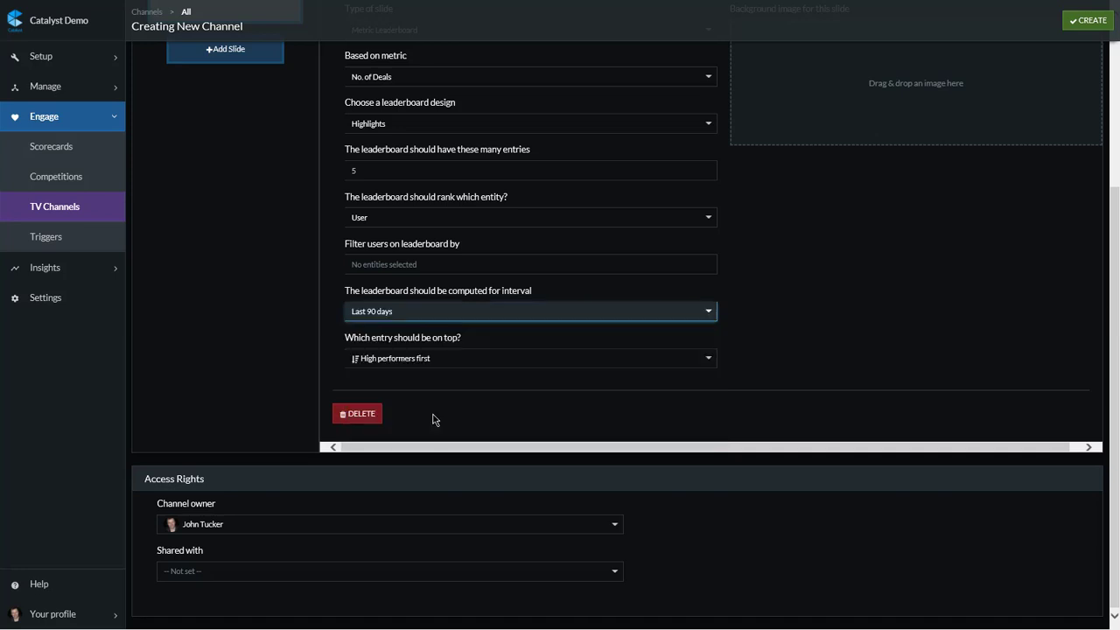
click(465, 316)
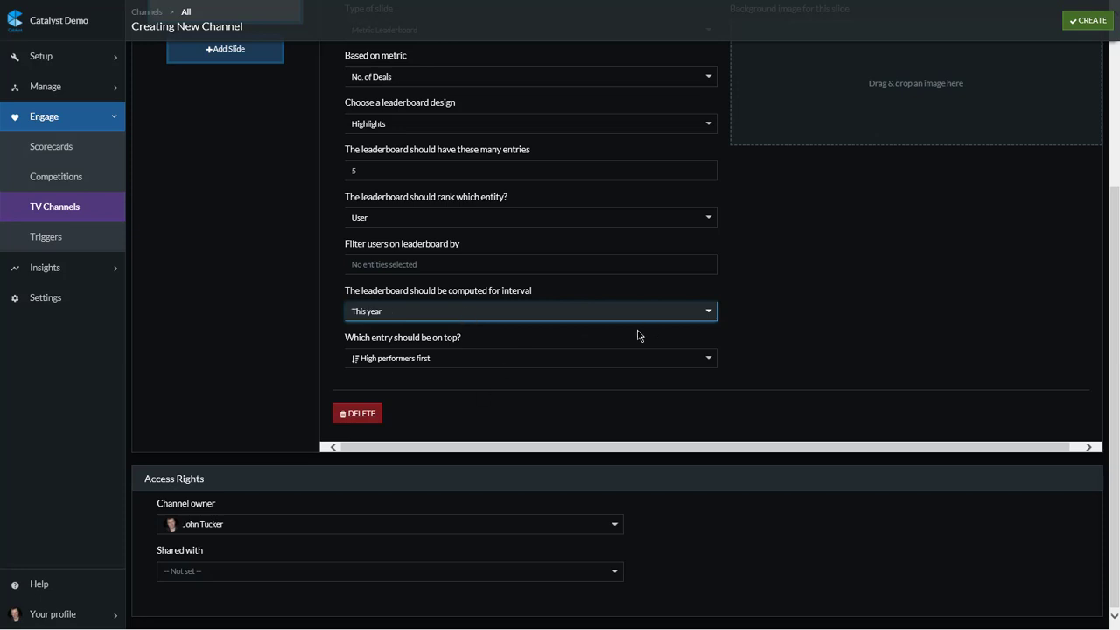
click(602, 362)
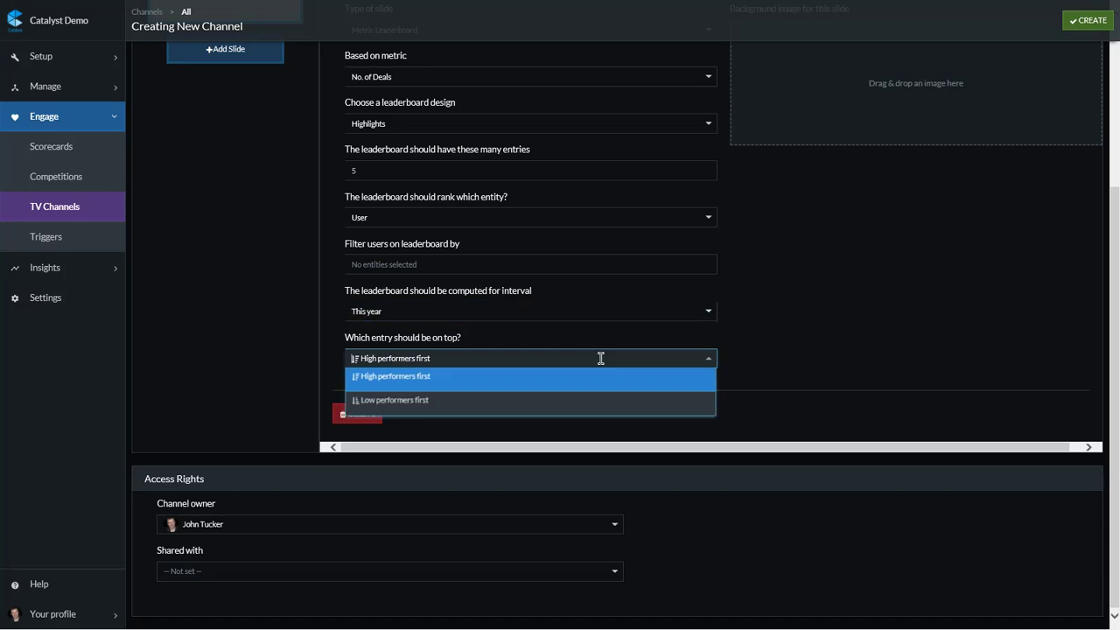
click(541, 383)
Step: Add a second slide to the channel outline and title it "Champions"
scroll(905, 375, up, 3)
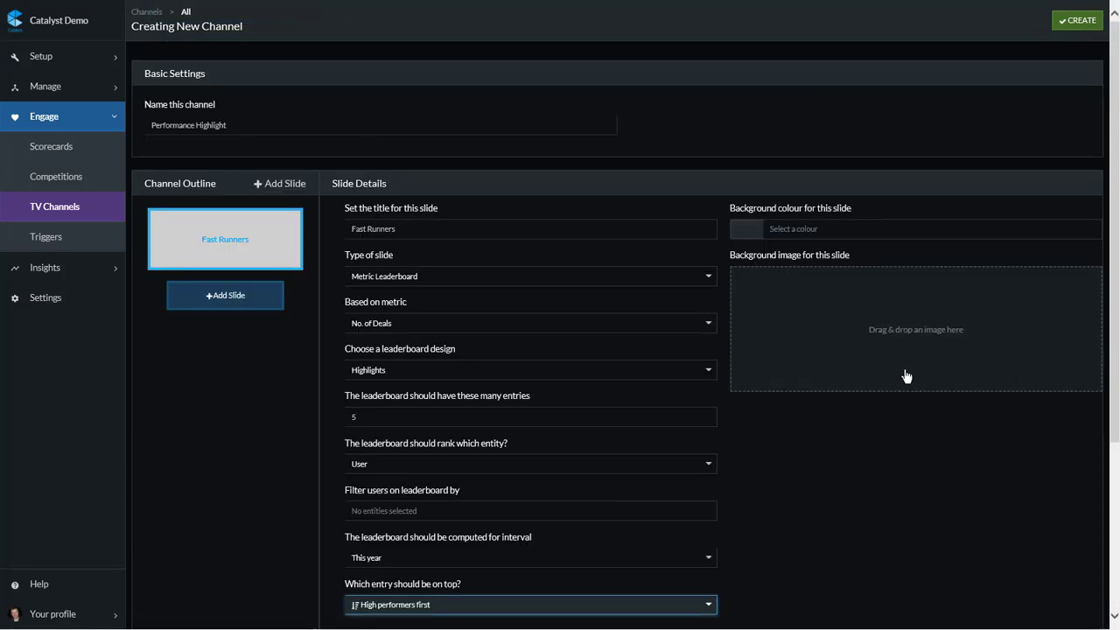
click(234, 296)
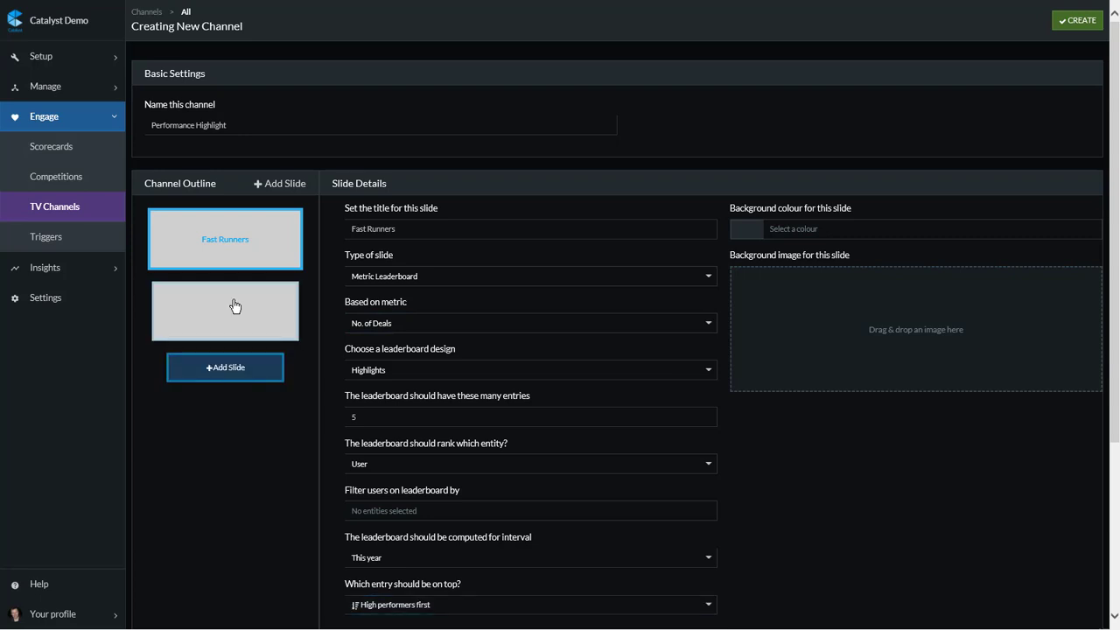
click(234, 305)
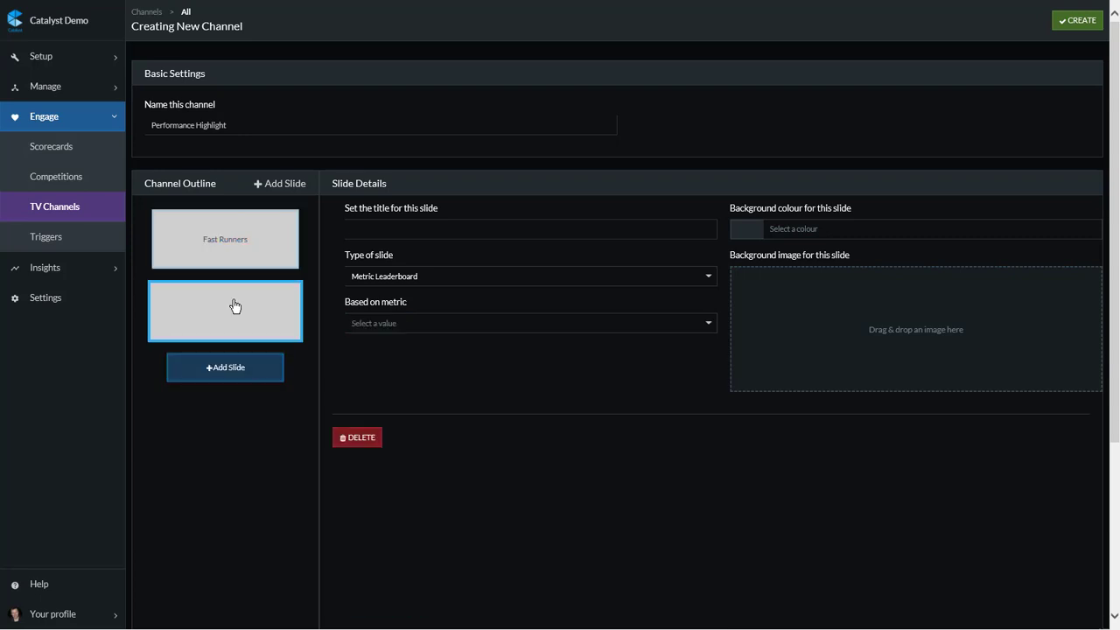
click(403, 227)
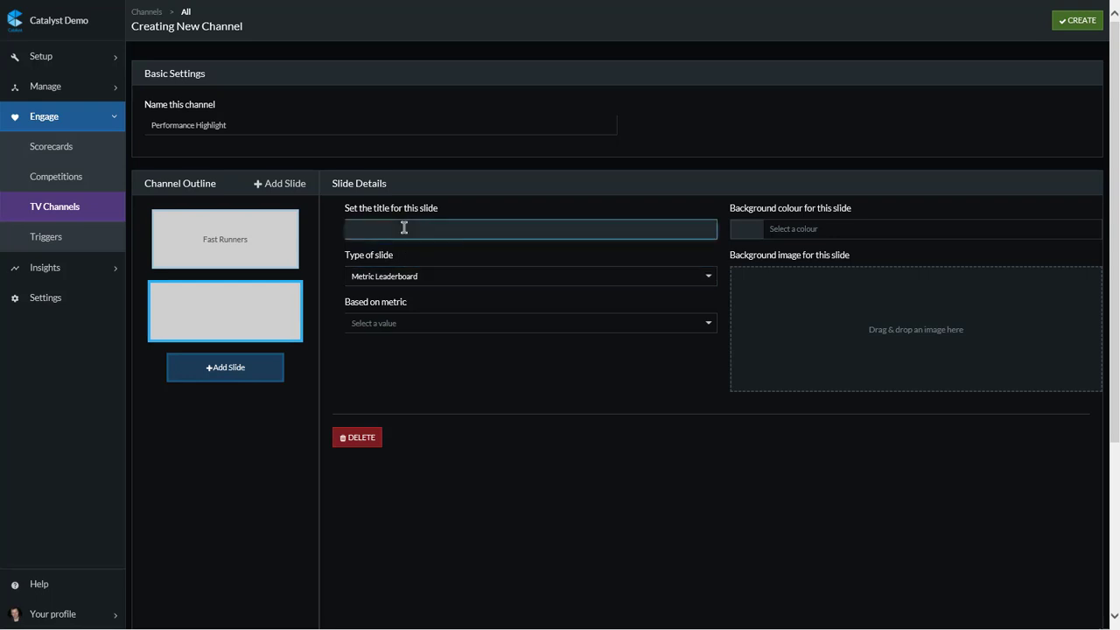
text(Champions)
Step: Set the Champions slide type to Competition Leaderboard with the Racetrack design
click(440, 277)
click(431, 323)
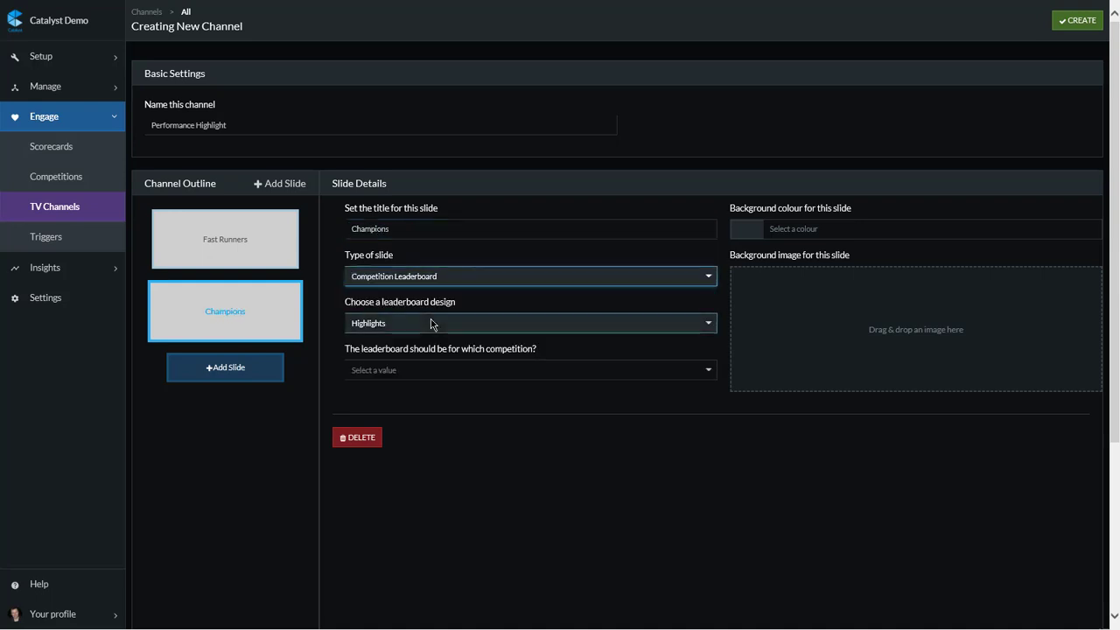
click(433, 323)
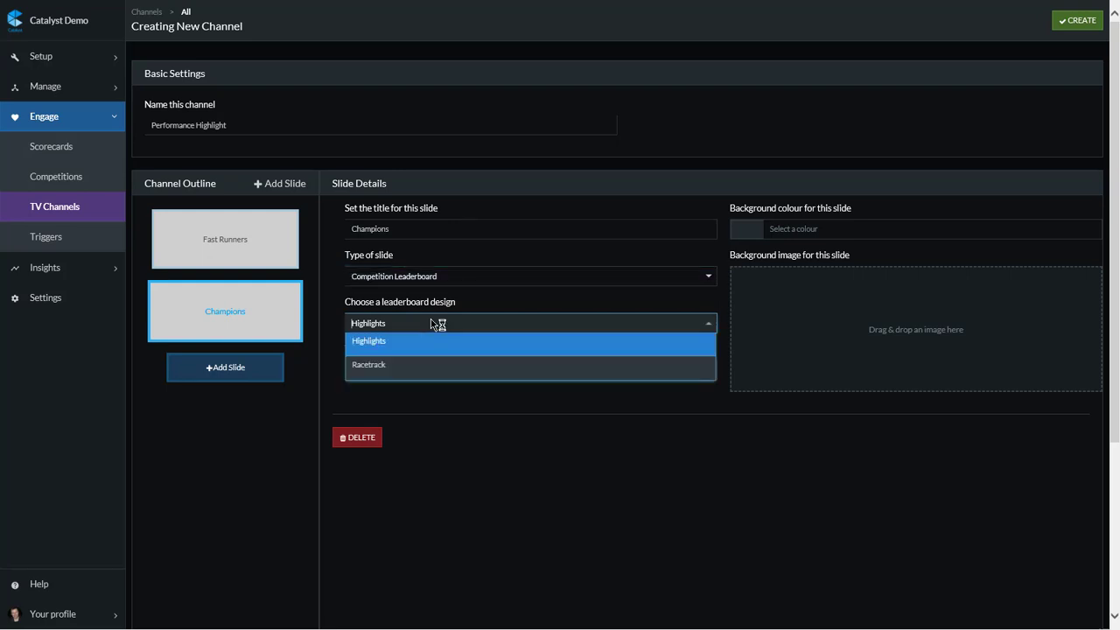
click(423, 367)
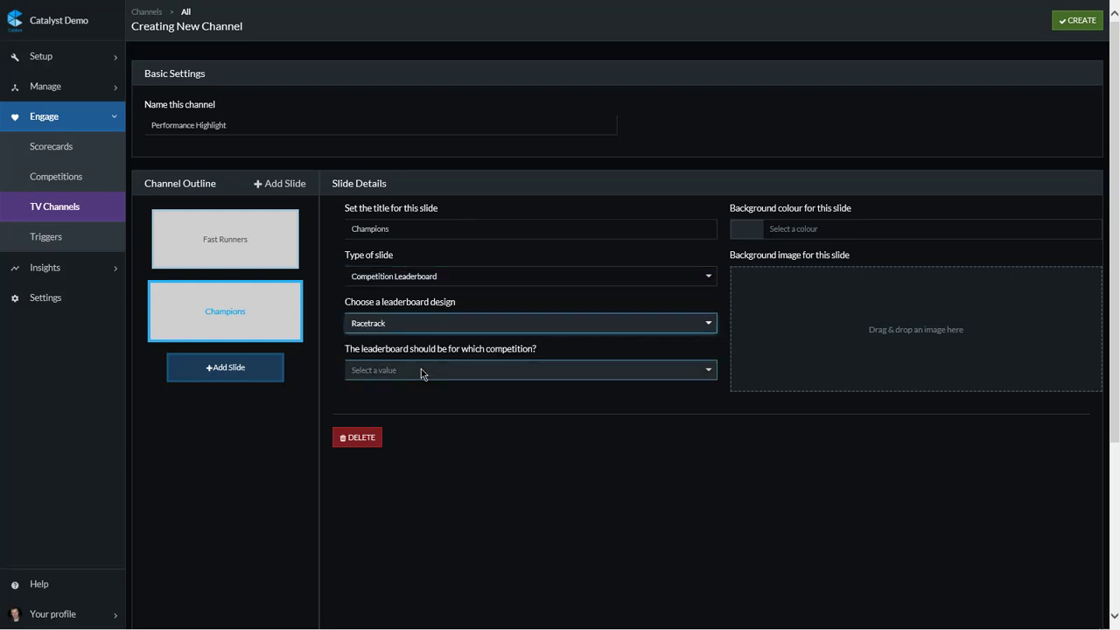
Step: Base the Champions leaderboard on the Overdrive competition and the Competition Points metric
click(421, 370)
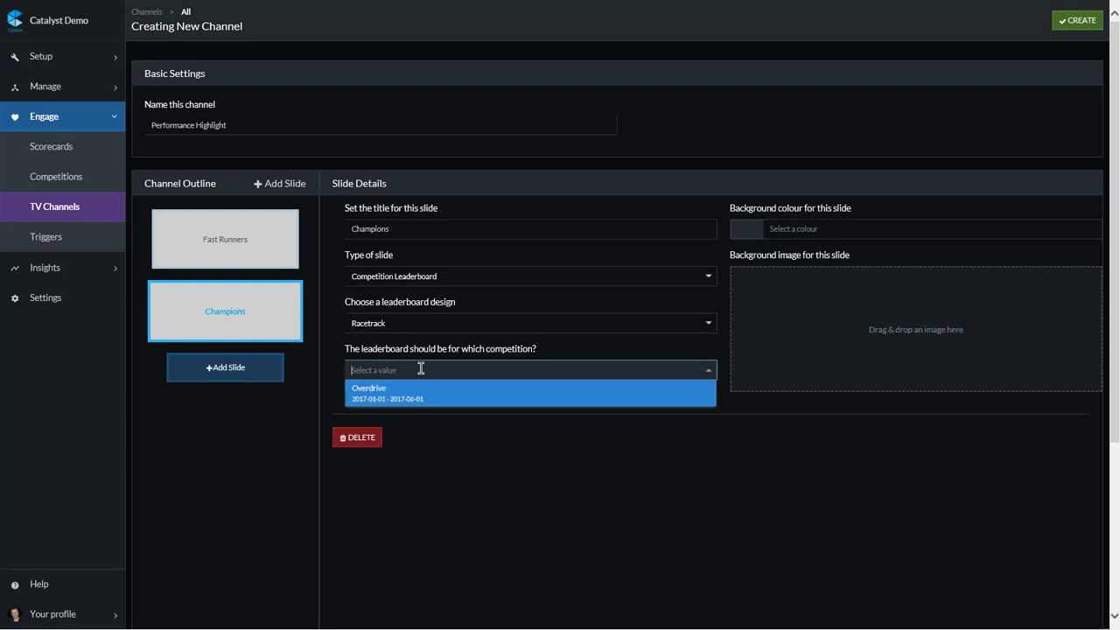
click(417, 395)
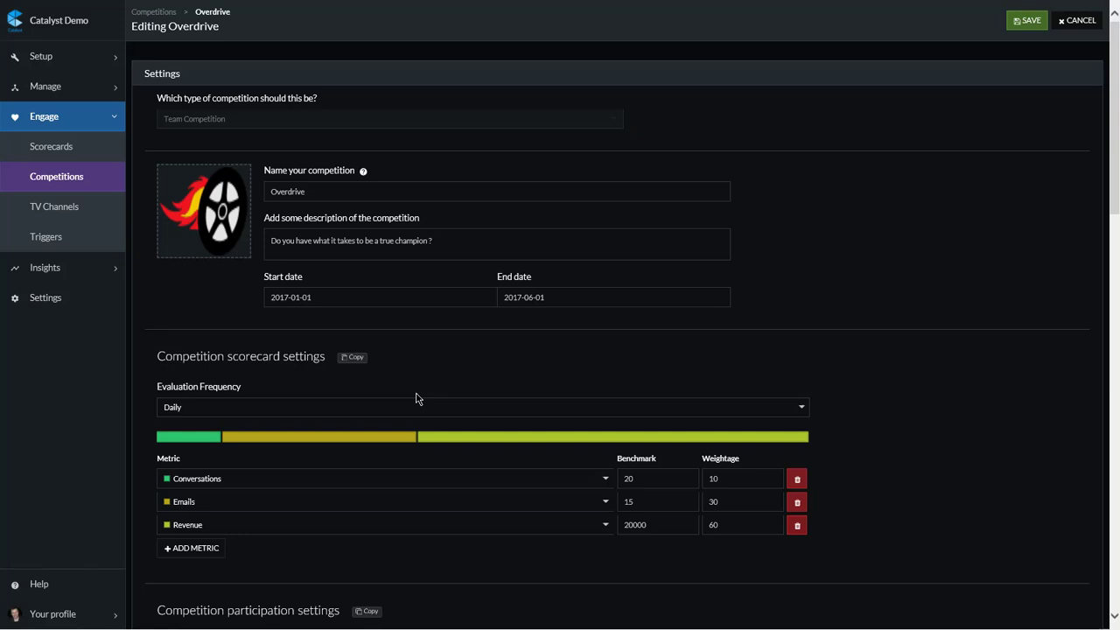
scroll(416, 399, down, 1)
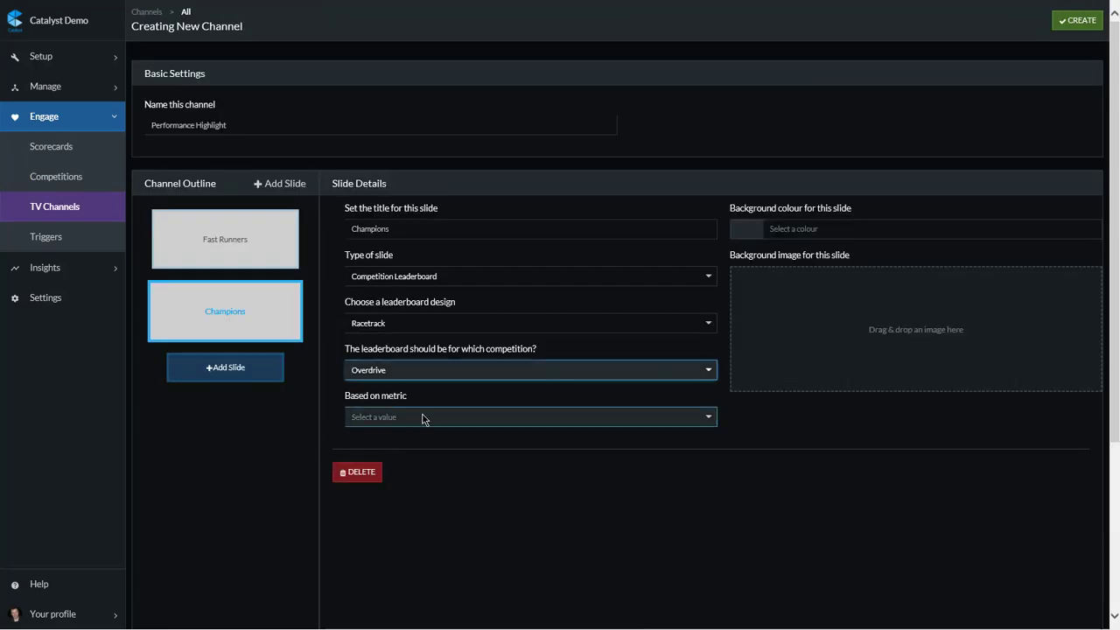
click(421, 415)
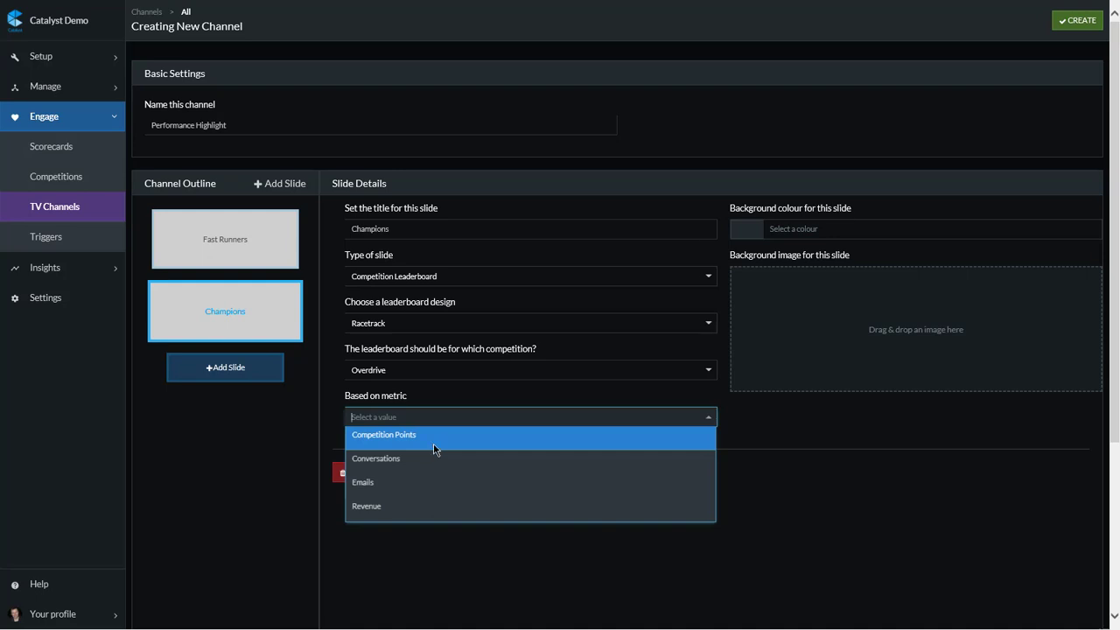
click(433, 444)
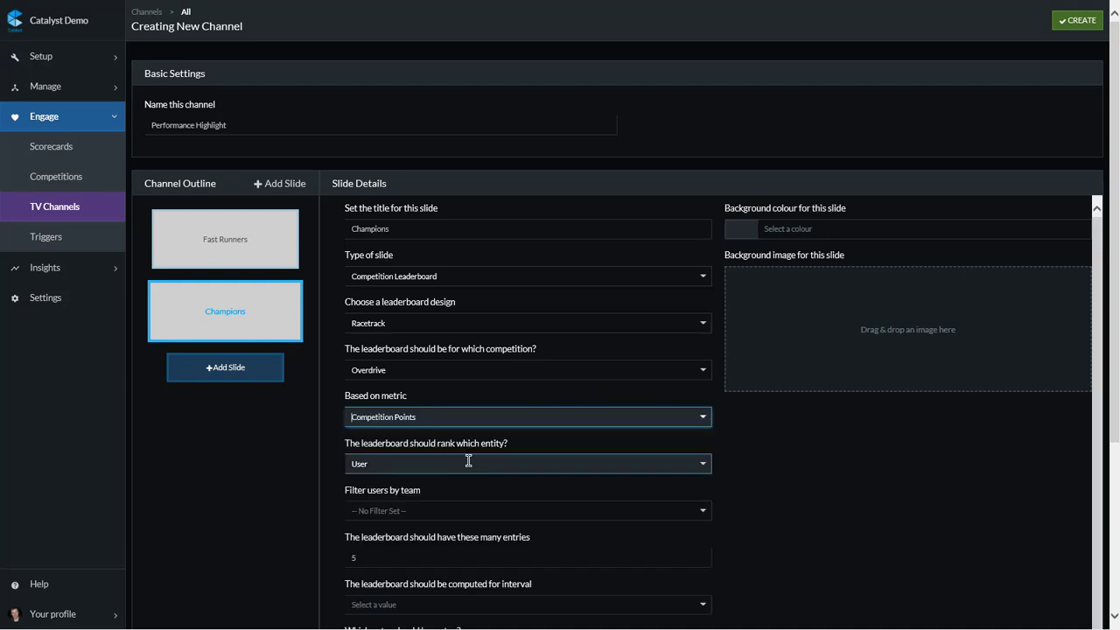
Step: Rank the Champions leaderboard by User and leave its team filter unset
click(461, 464)
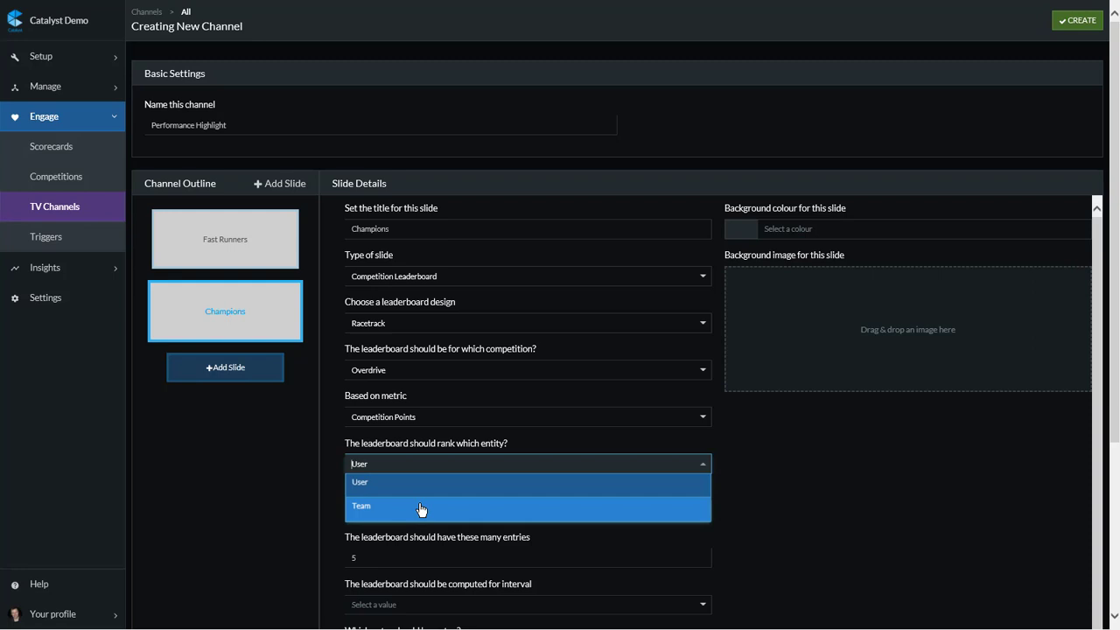
click(427, 481)
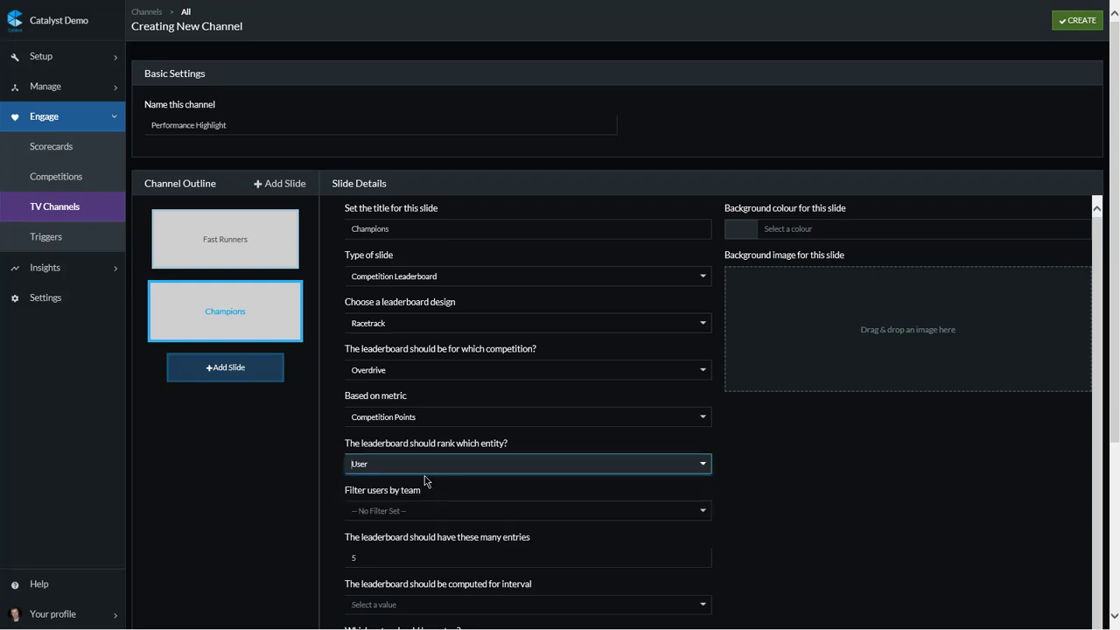
scroll(540, 484, down, 1)
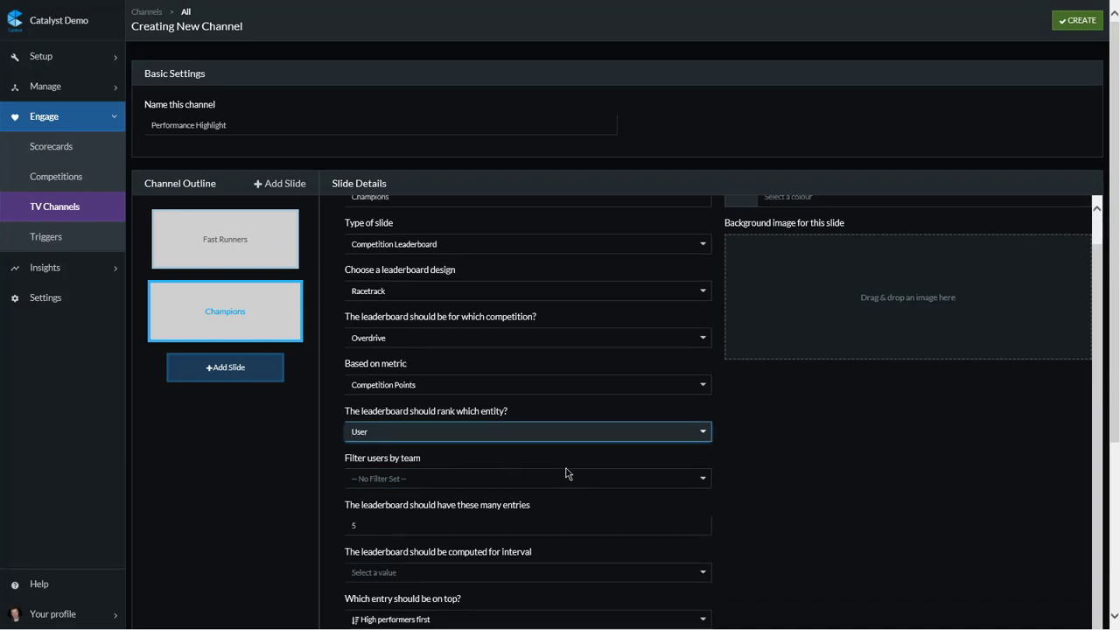
click(567, 477)
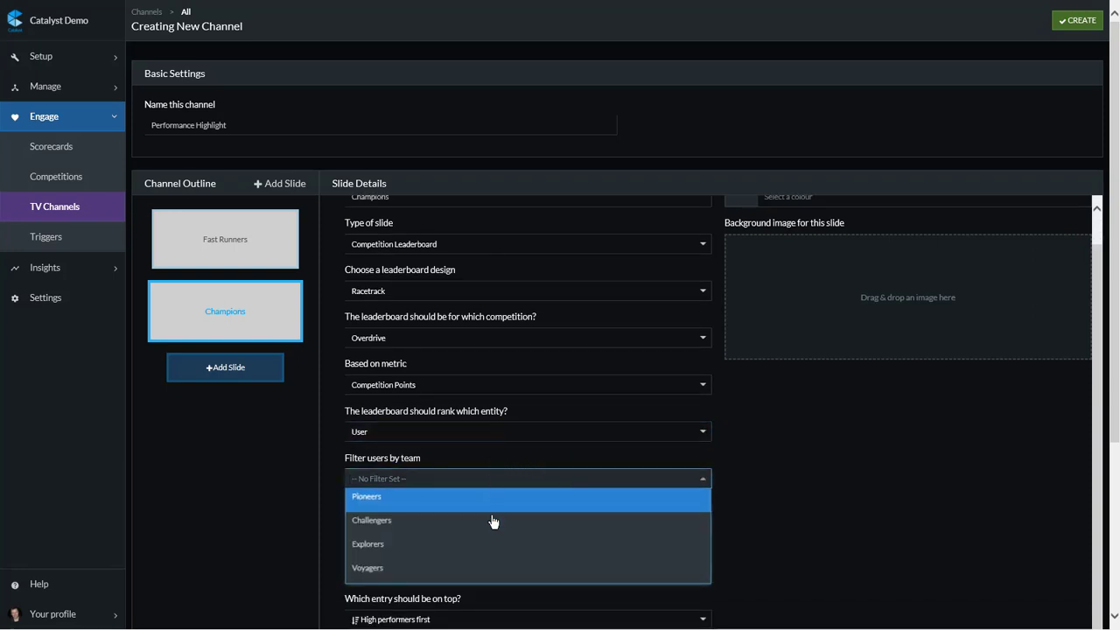
click(517, 450)
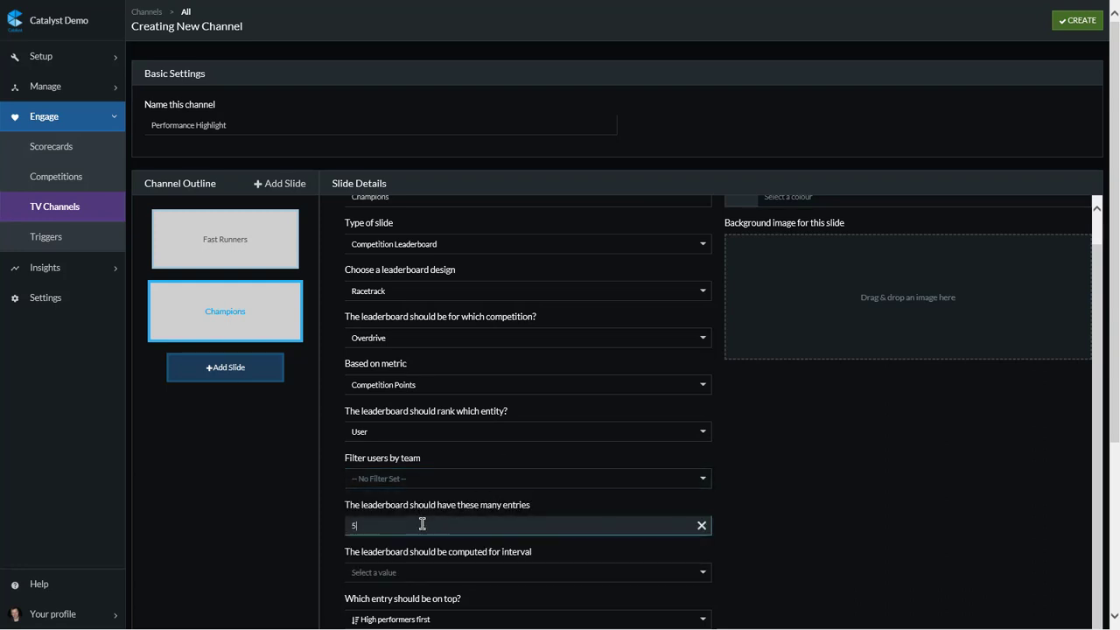
Step: Limit the Champions leaderboard to 6 entries and compute it for the interval This year
drag(423, 524, 339, 525)
text(6)
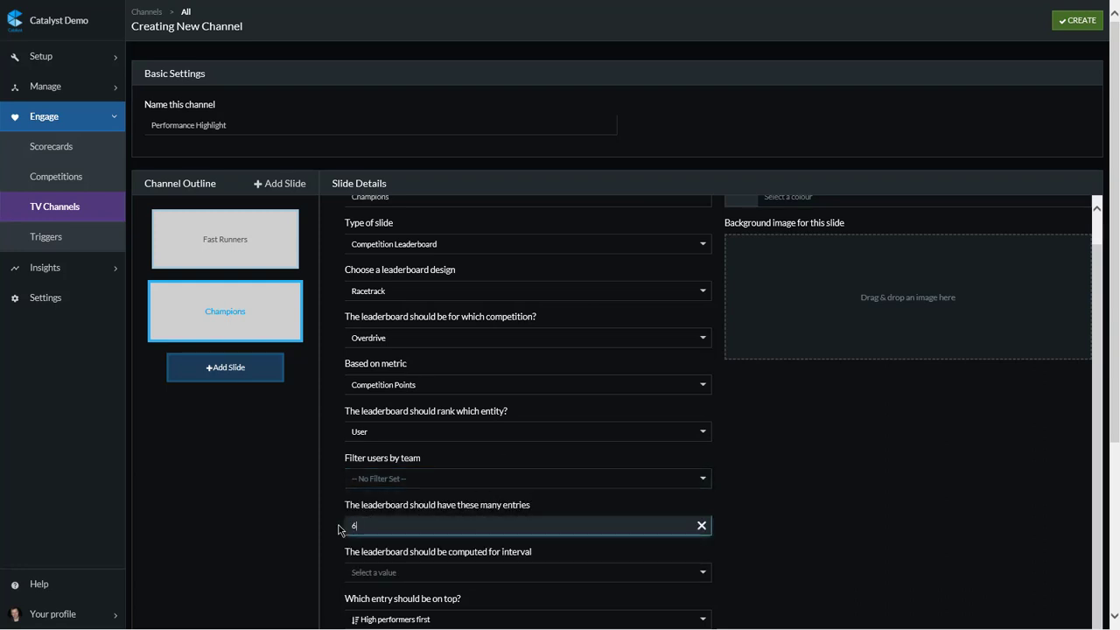
scroll(544, 526, down, 2)
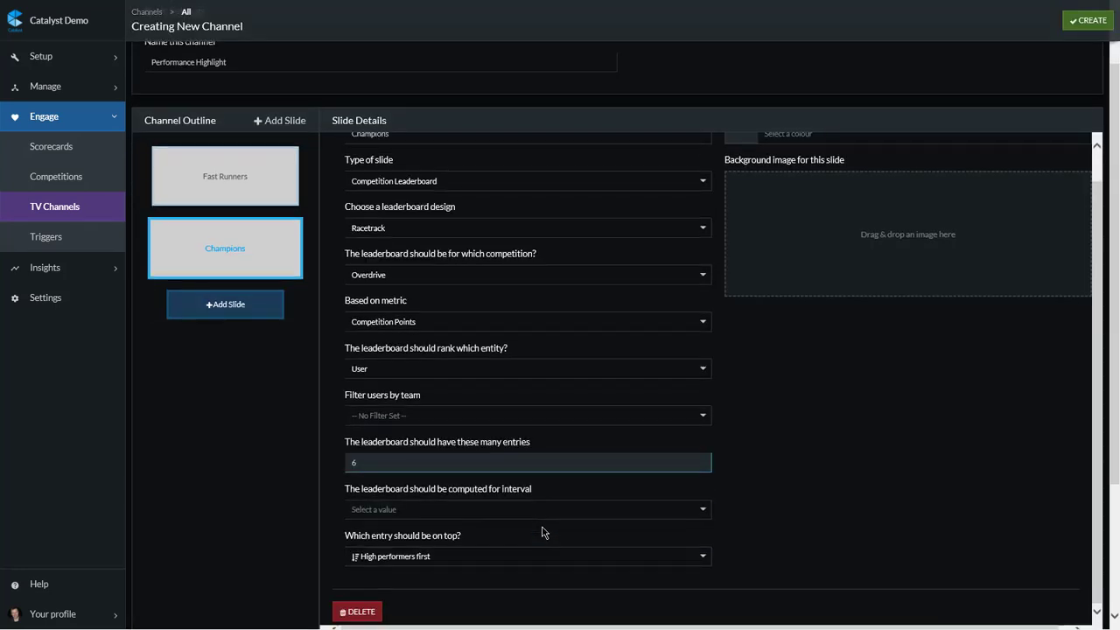
click(498, 509)
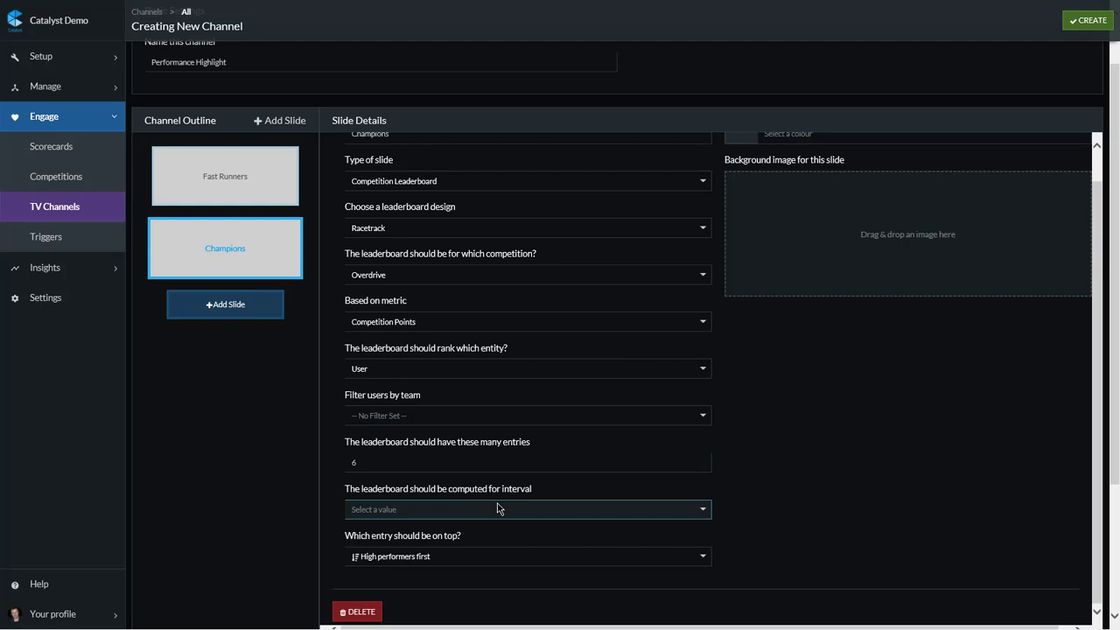
Step: Order the Champions leaderboard with high performers first
click(463, 557)
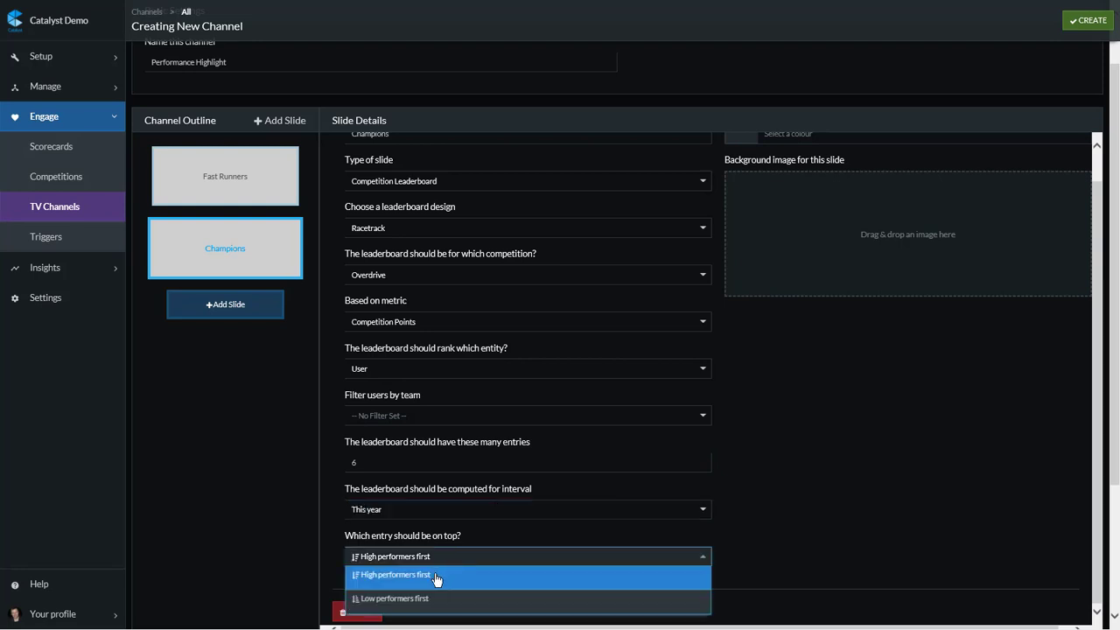
click(435, 578)
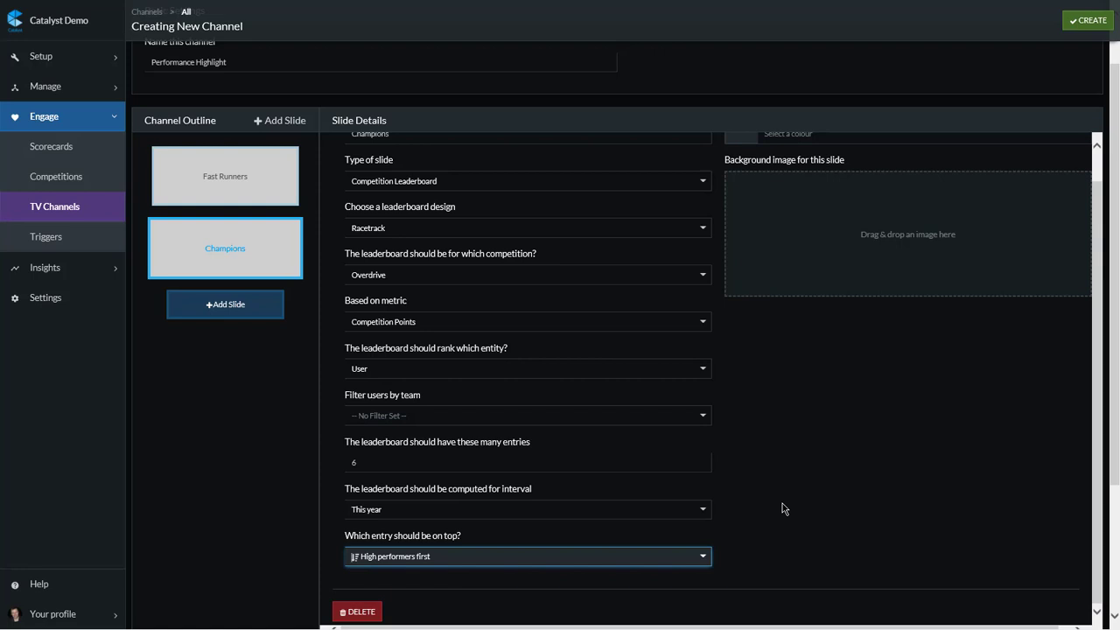
scroll(783, 508, up, 1)
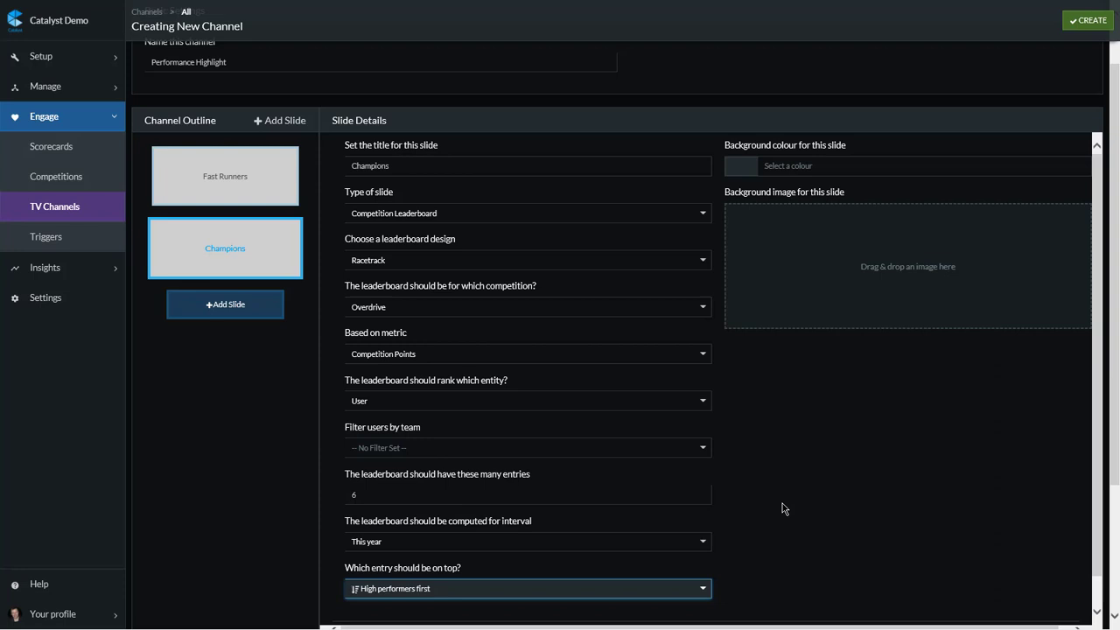
Step: Add a third slide to the channel outline and title it "Word of the day"
click(234, 311)
click(250, 303)
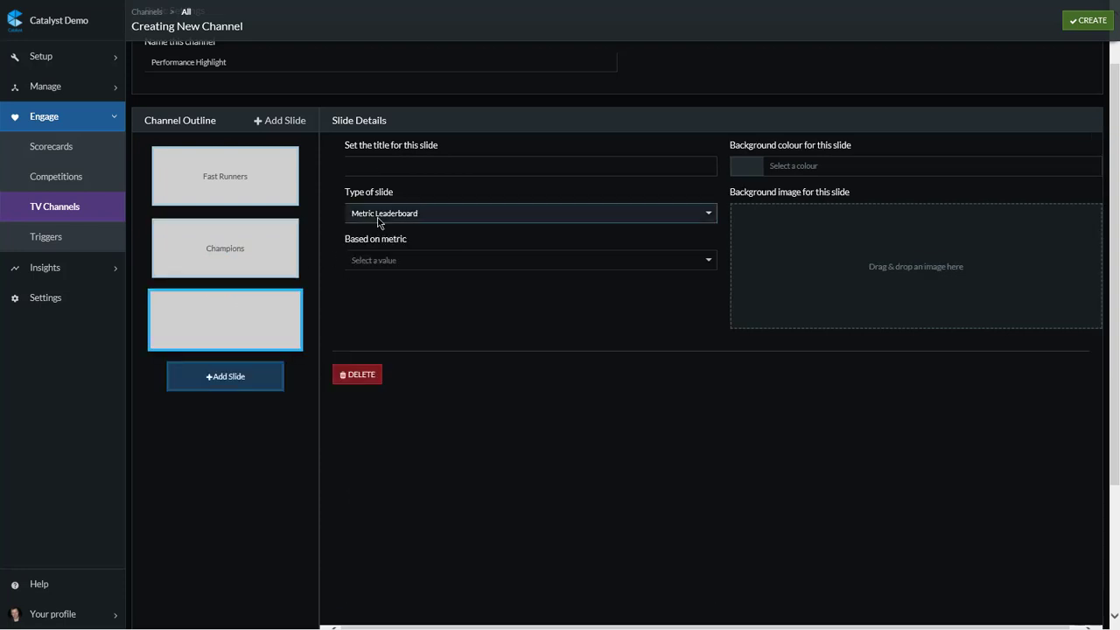
click(393, 167)
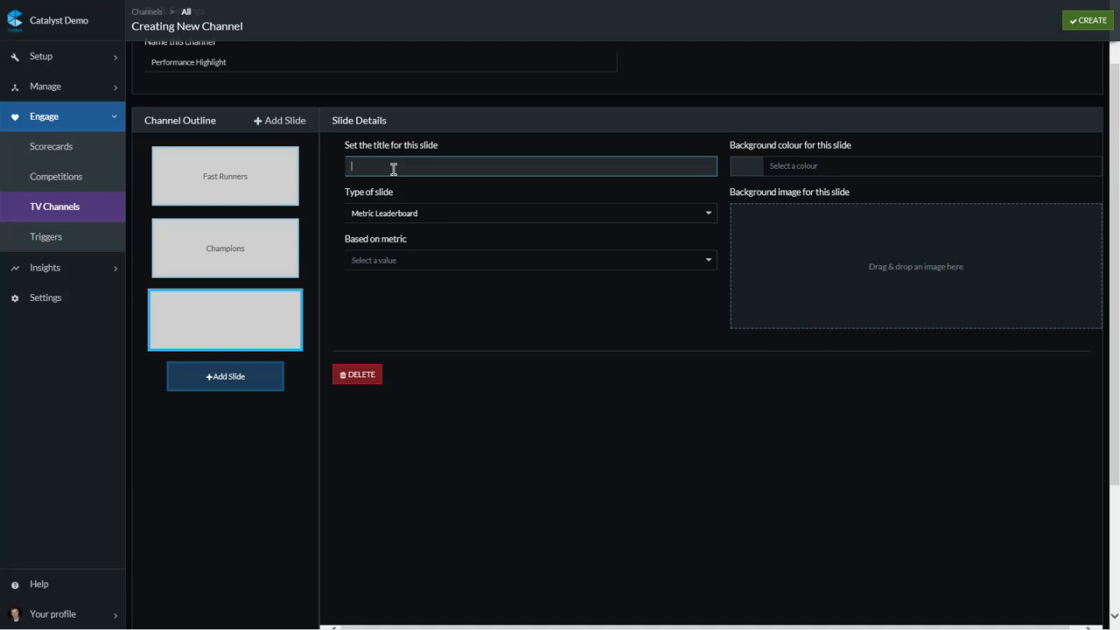
text(Word of the)
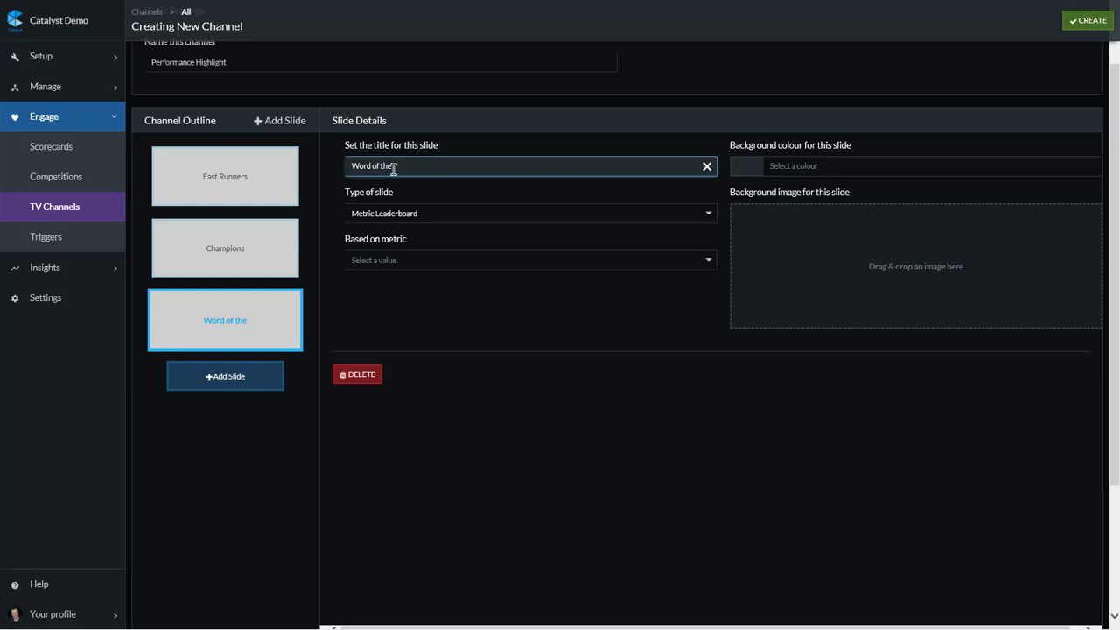
text( day)
Step: Make Word of the day an Image slide, keeping its 5-second run time, and hide its title and triggers
click(524, 219)
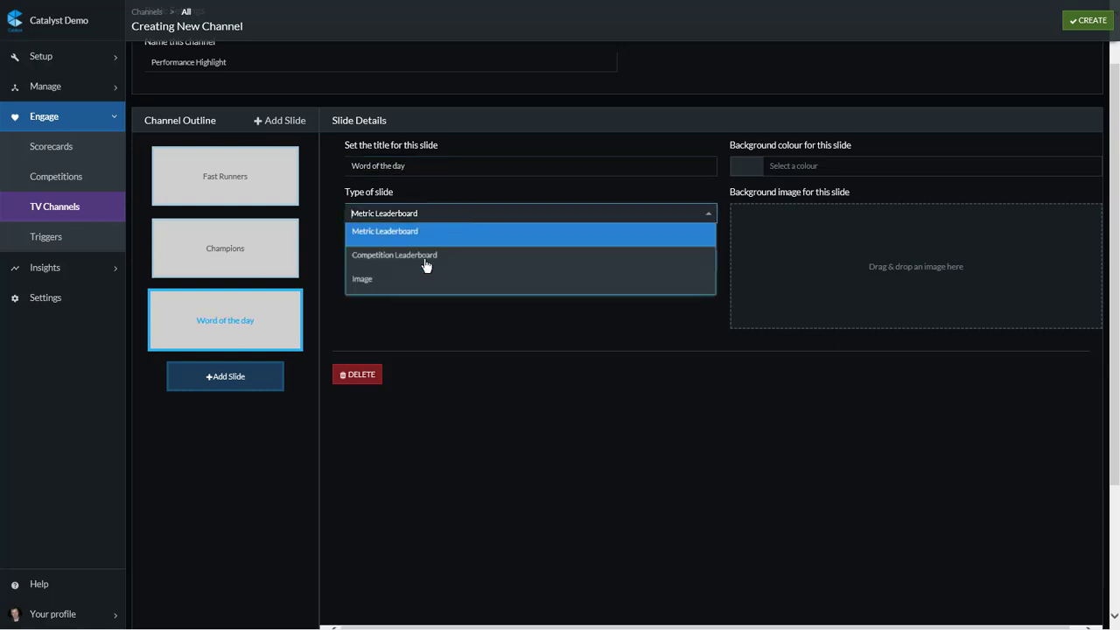
click(422, 275)
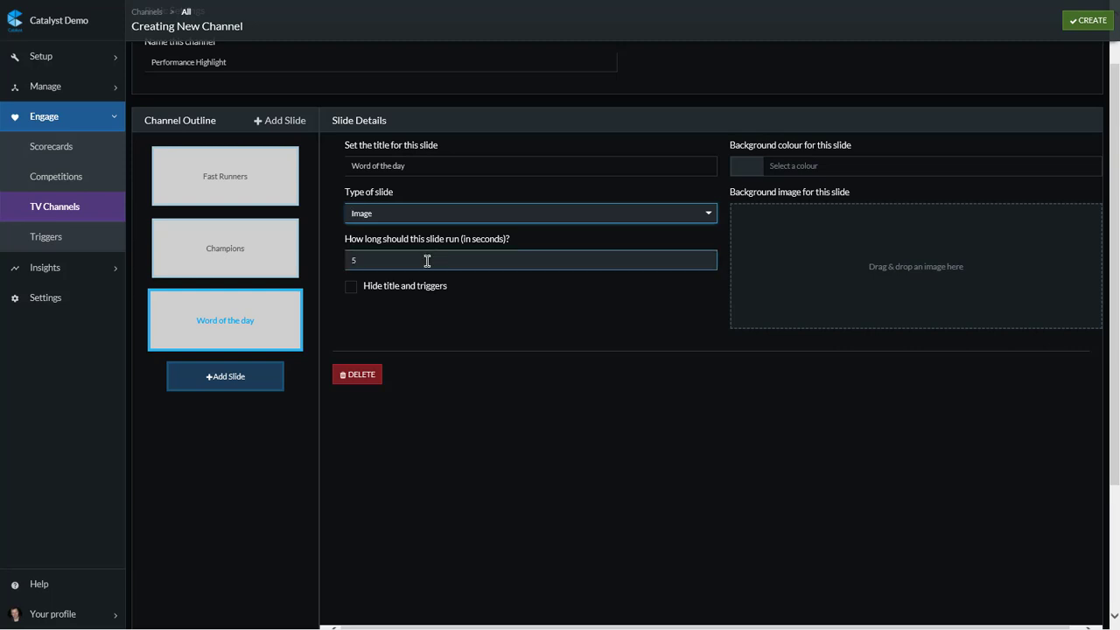
click(427, 261)
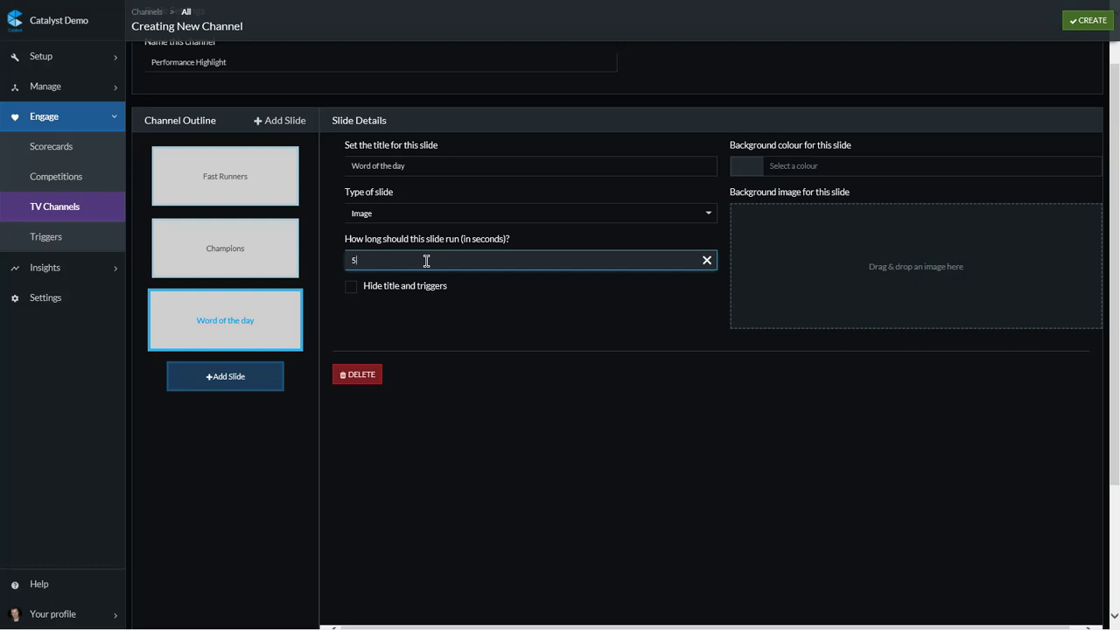
click(398, 296)
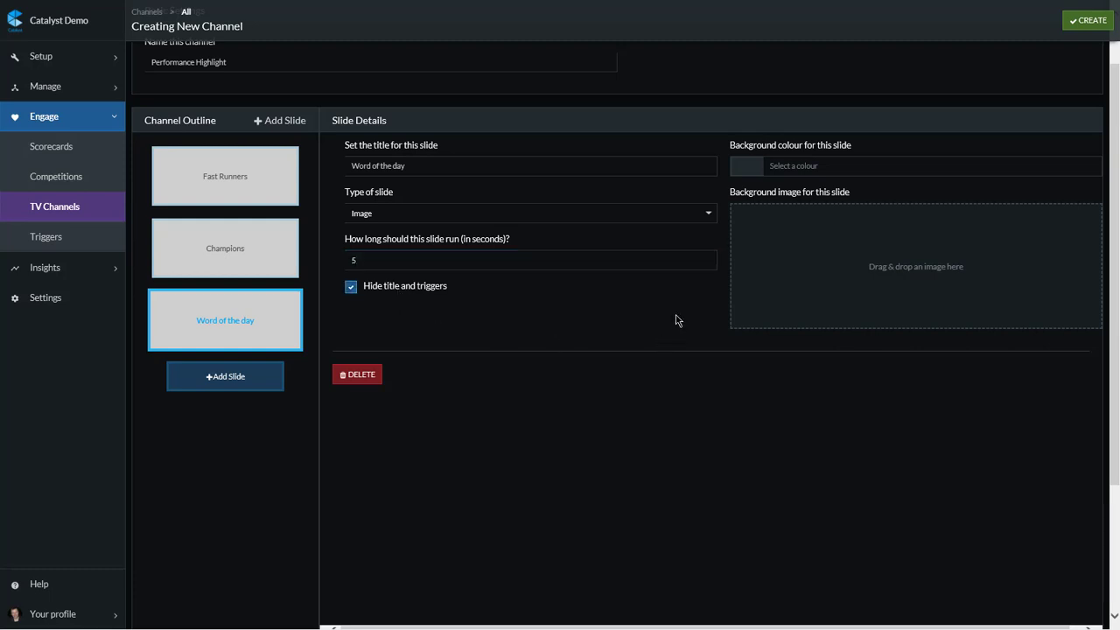
Step: Give the Word of the day slide a gray background colour and the background image Quotefancy-18846-3840x2160.jpg
click(804, 166)
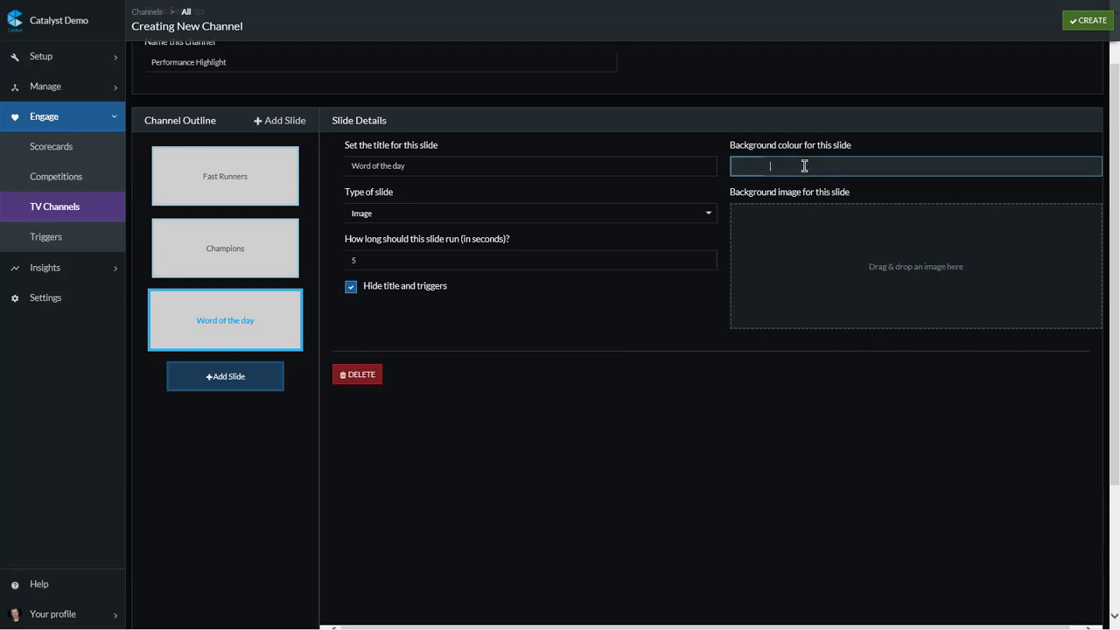
text(gray)
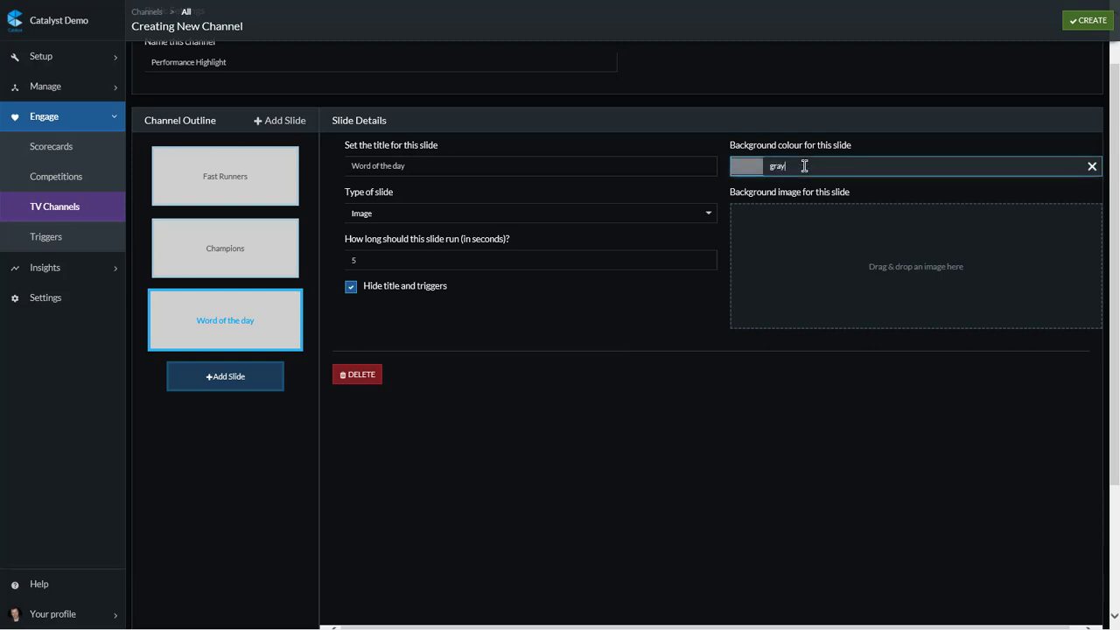
click(846, 240)
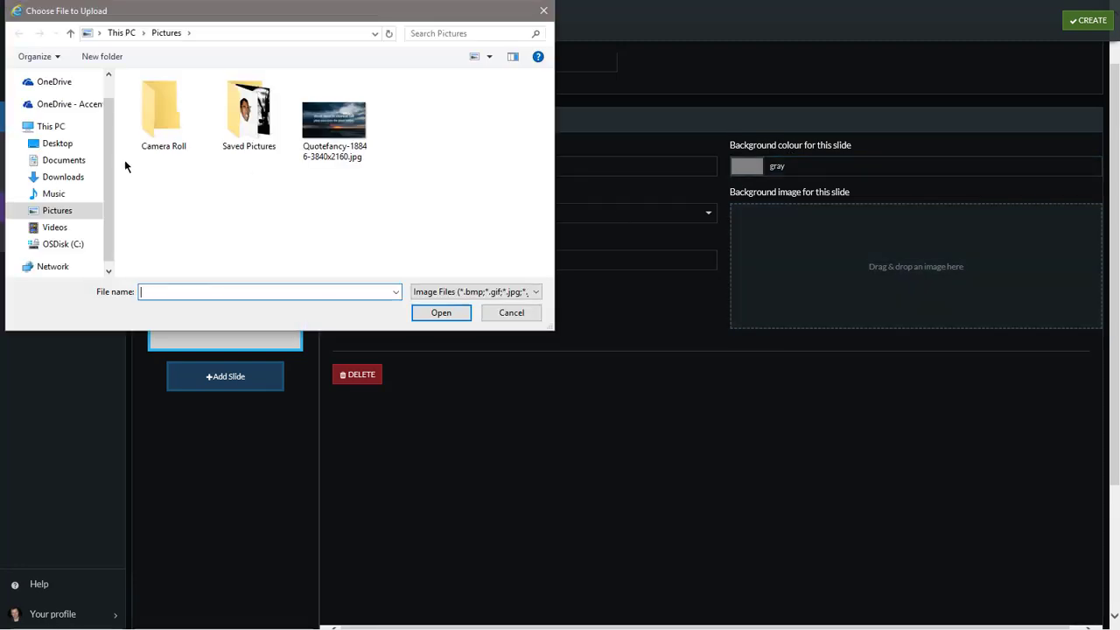
click(333, 122)
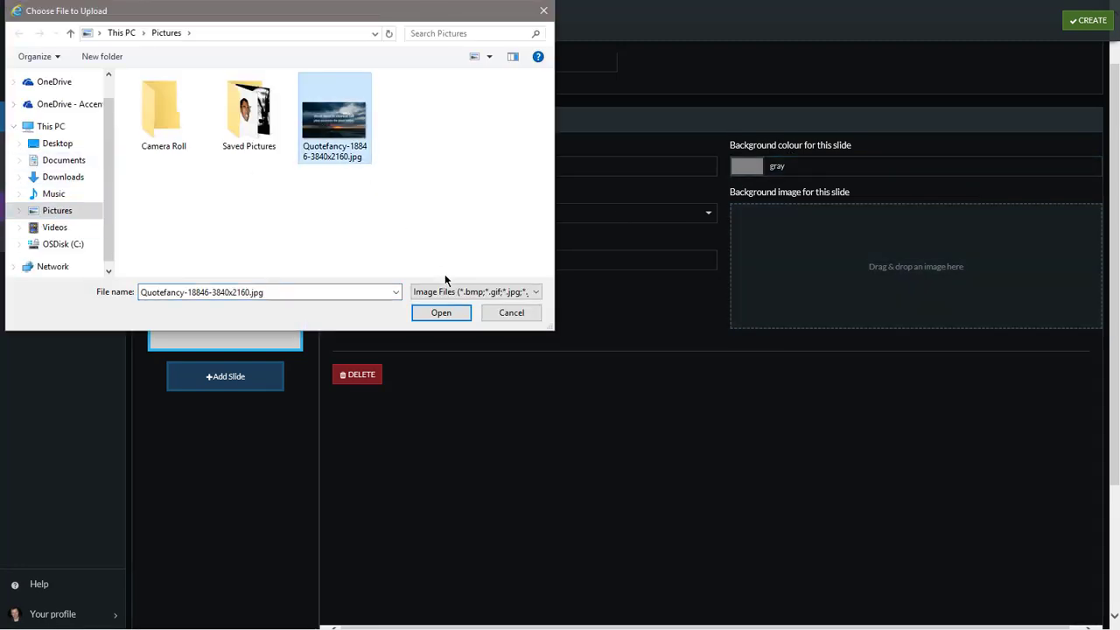
click(445, 315)
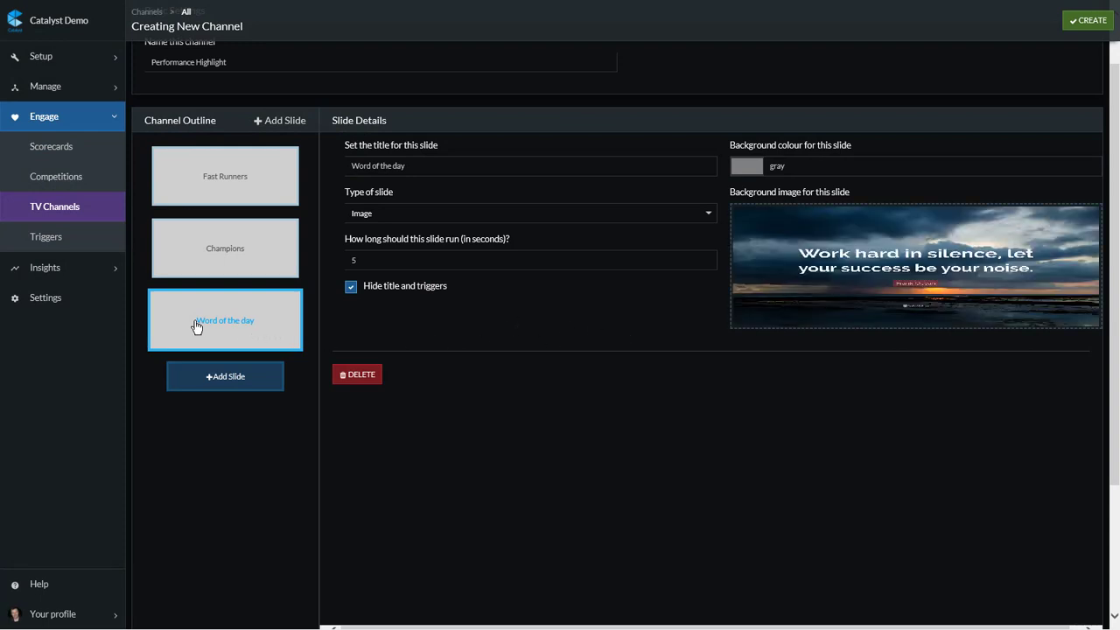
Step: Move the Word of the day slide ahead of Champions in the outline and create the channel
drag(195, 300, 195, 243)
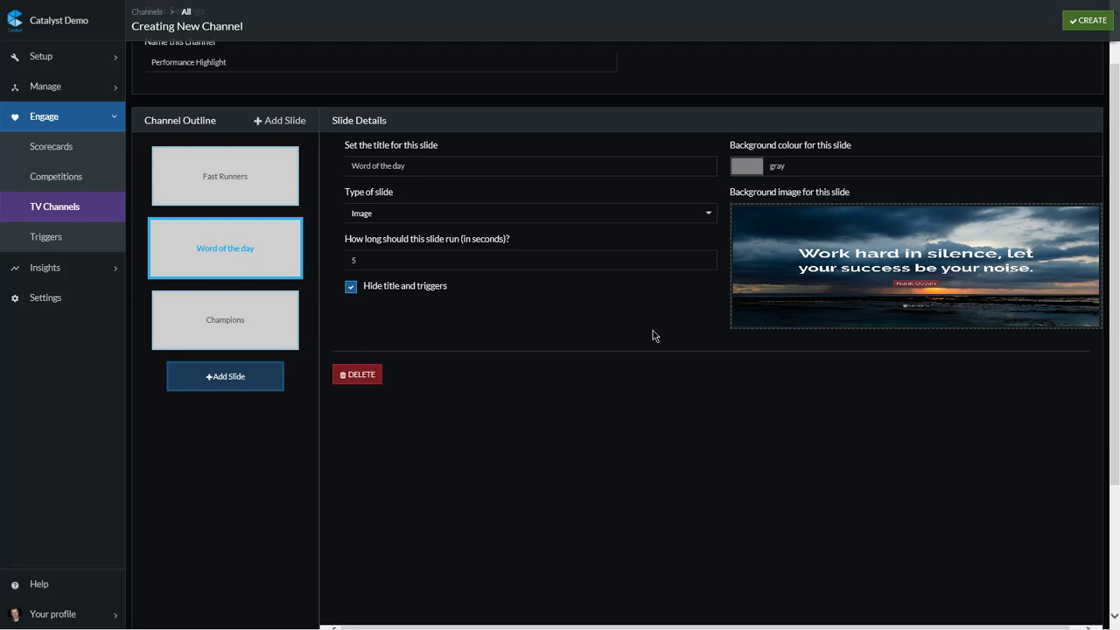
click(1088, 20)
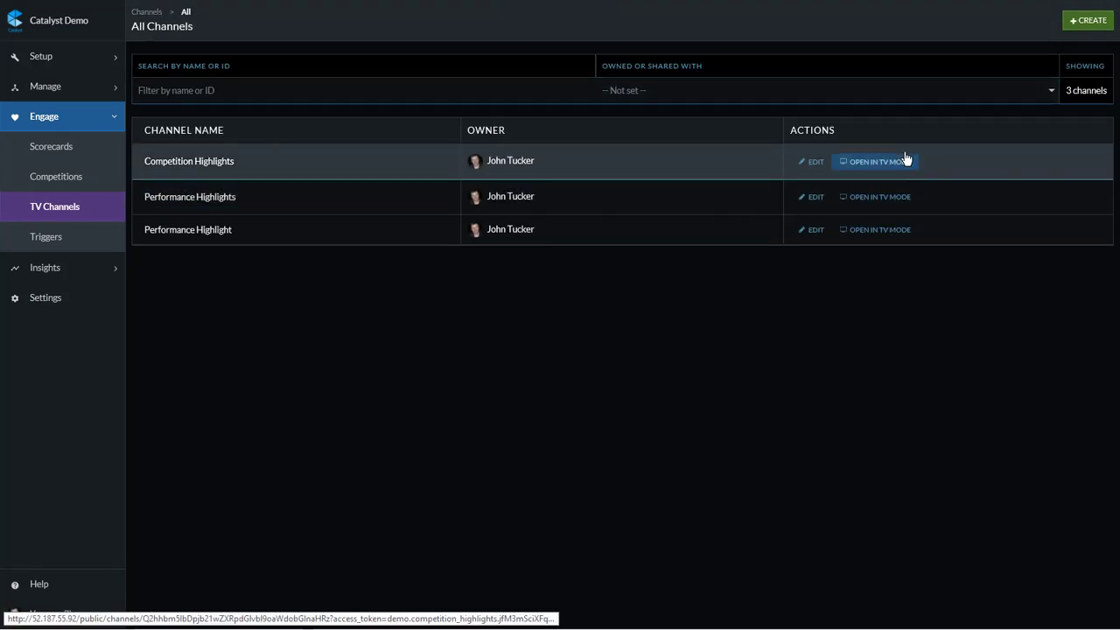
Step: Open the Competition Highlights channel in TV mode
click(906, 159)
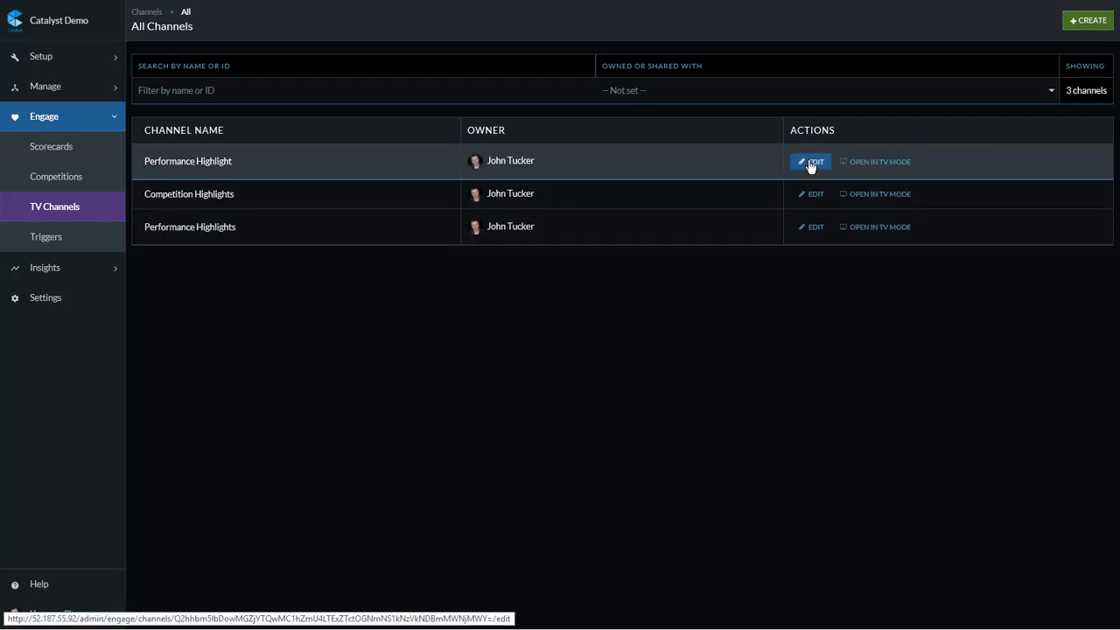
Step: Copy the public URL from the Performance Highlight channel's edit page and load it in a new browser tab
click(811, 163)
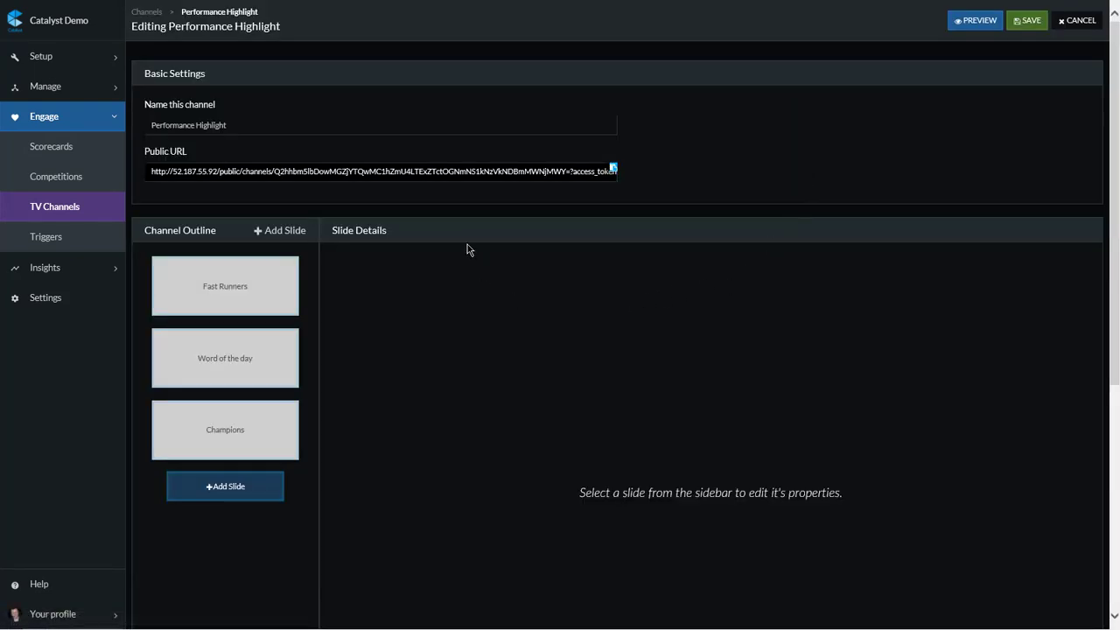
click(365, 170)
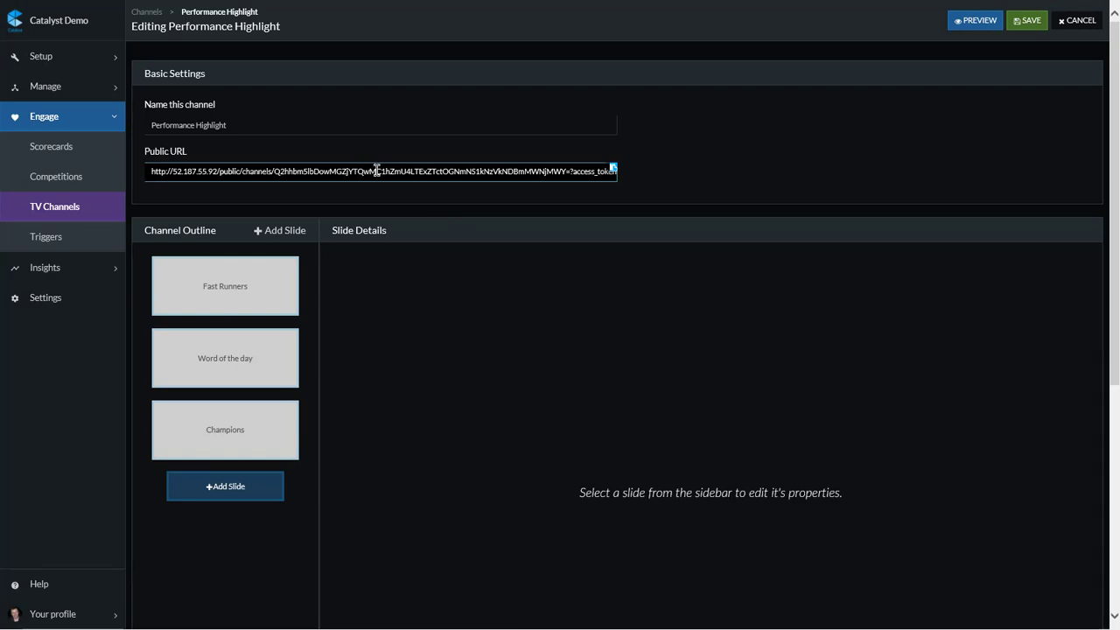
click(612, 171)
click(613, 172)
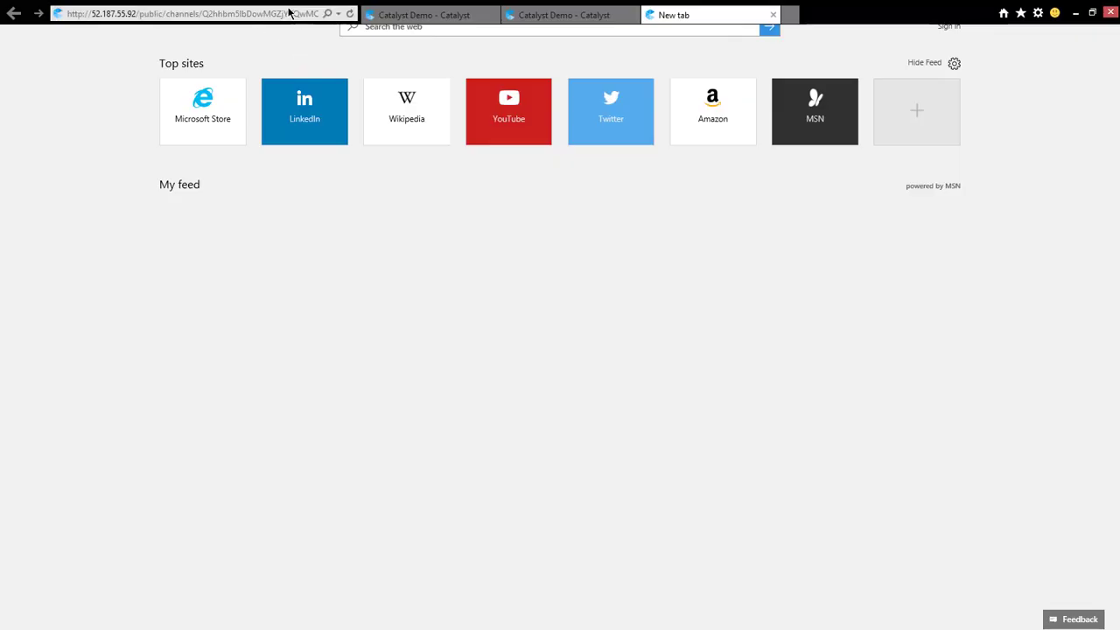
key(Return)
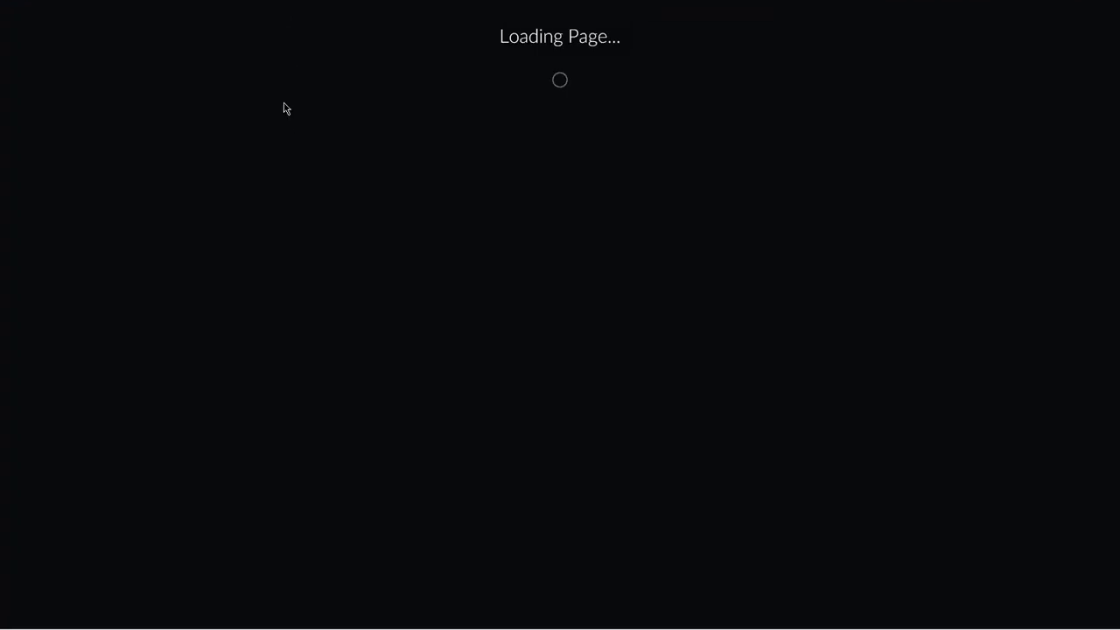